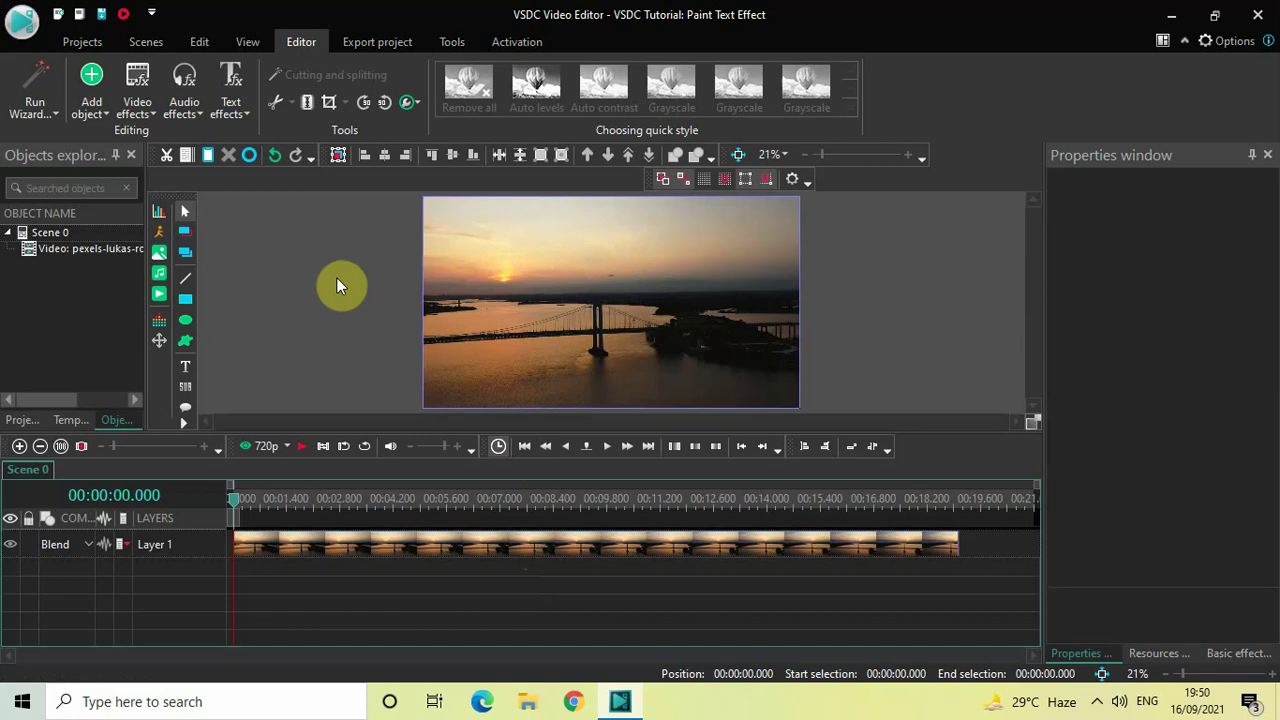
Add a Text object on a new layer, draw its box, and size it to the full 1920×1080 frame.
left_click(92, 108)
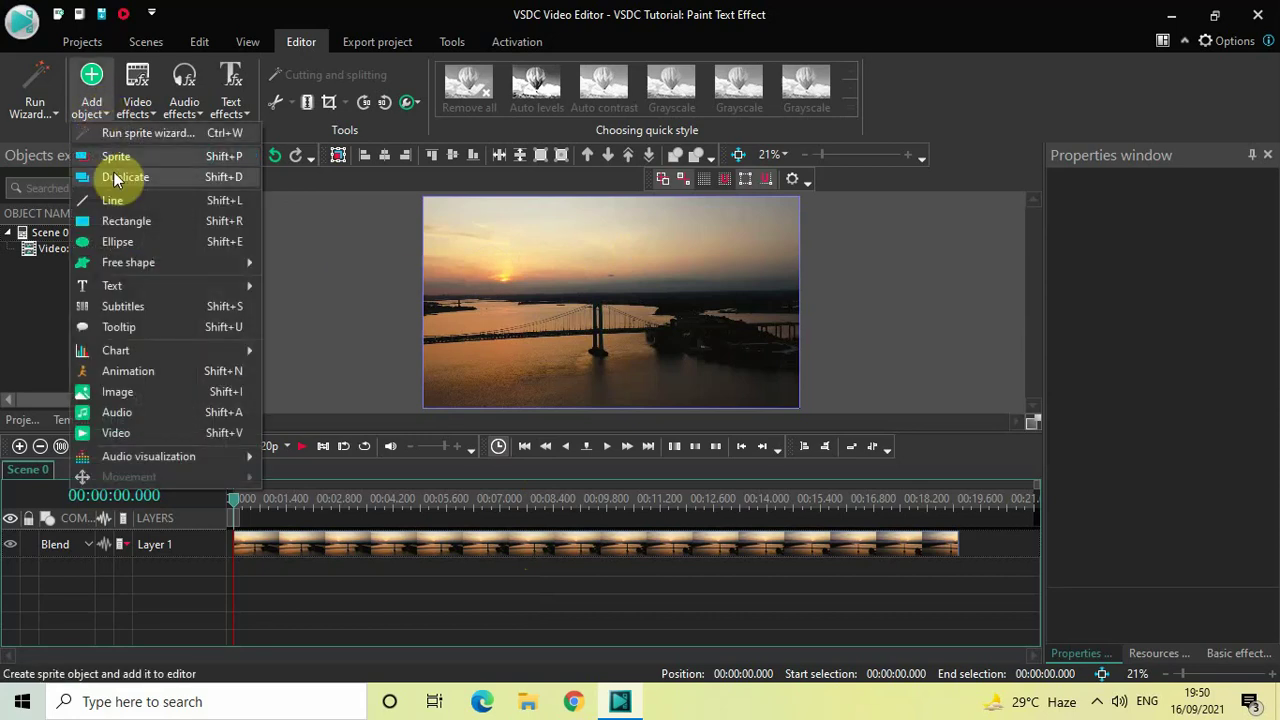
mouse_move(146, 286)
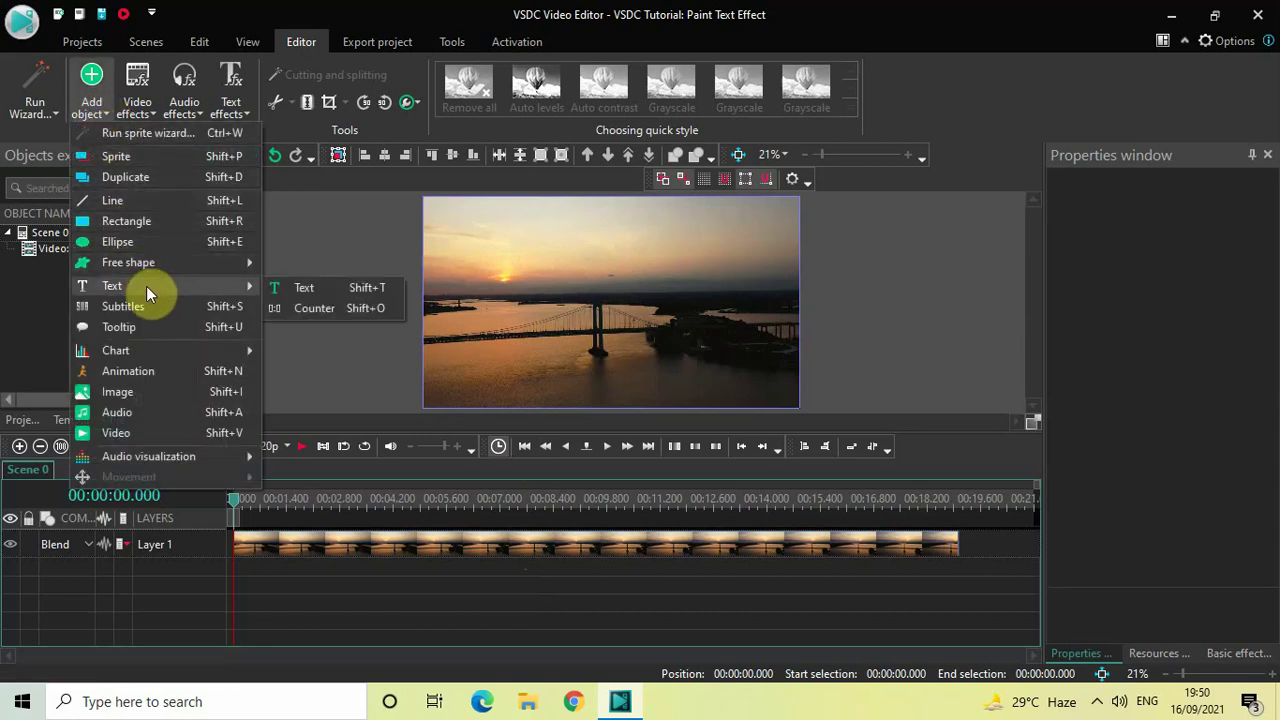
left_click(330, 287)
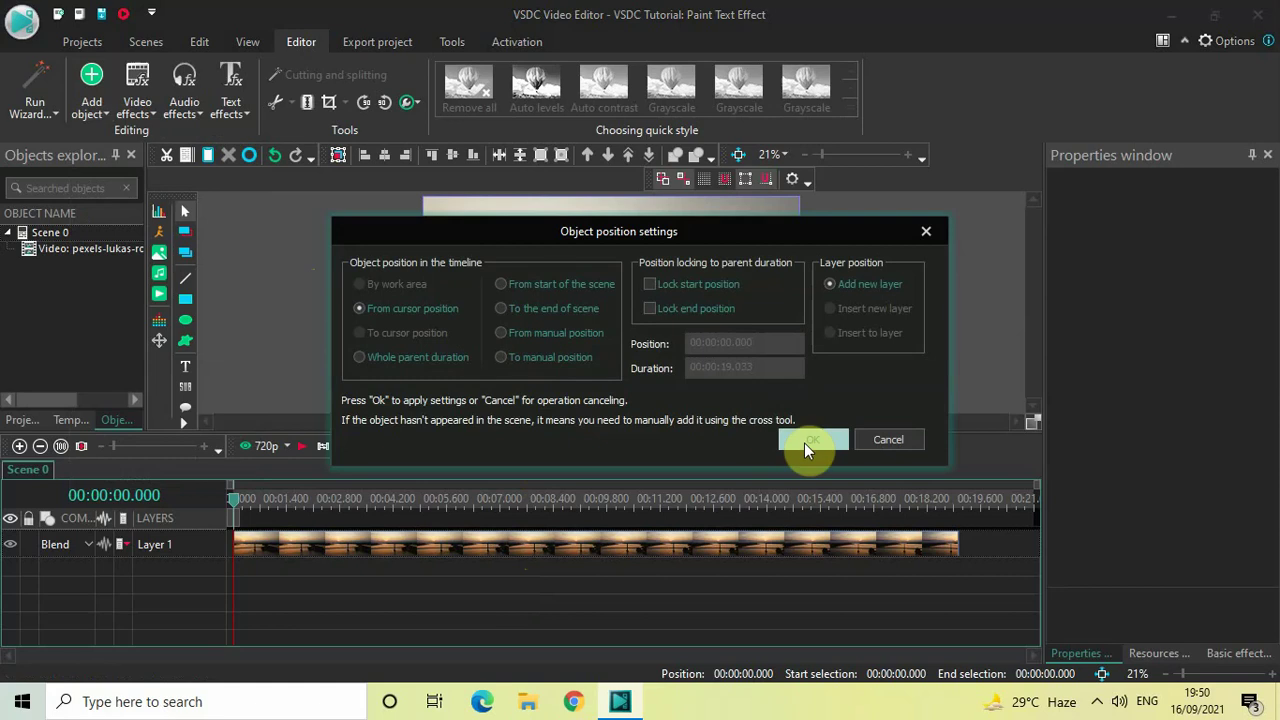
left_click(816, 444)
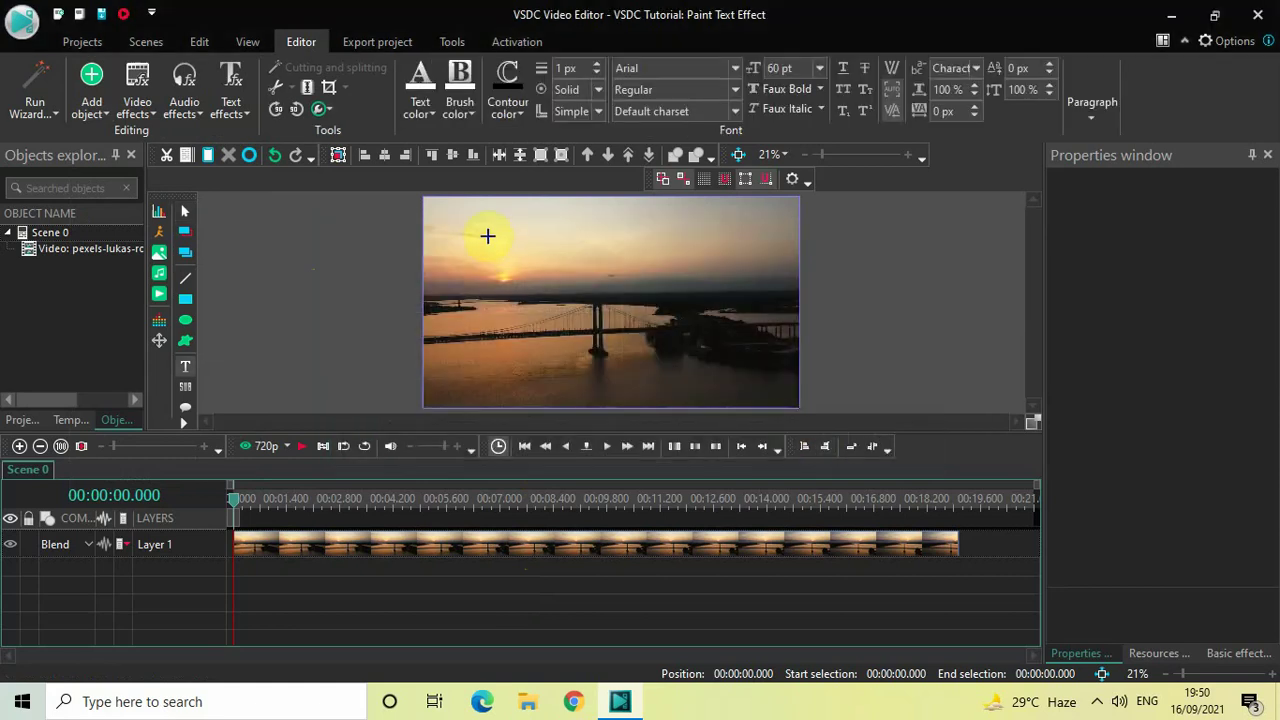
left_click(491, 238)
left_click_drag(491, 238, 752, 387)
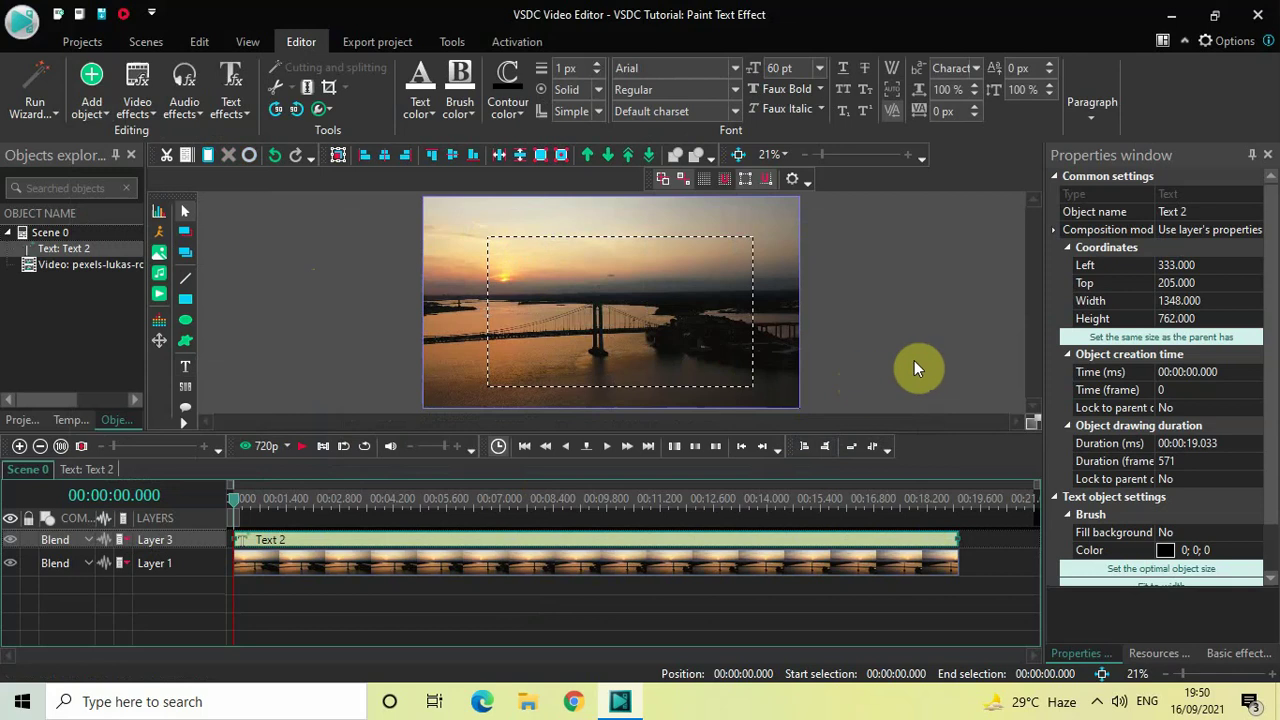
left_click(1083, 338)
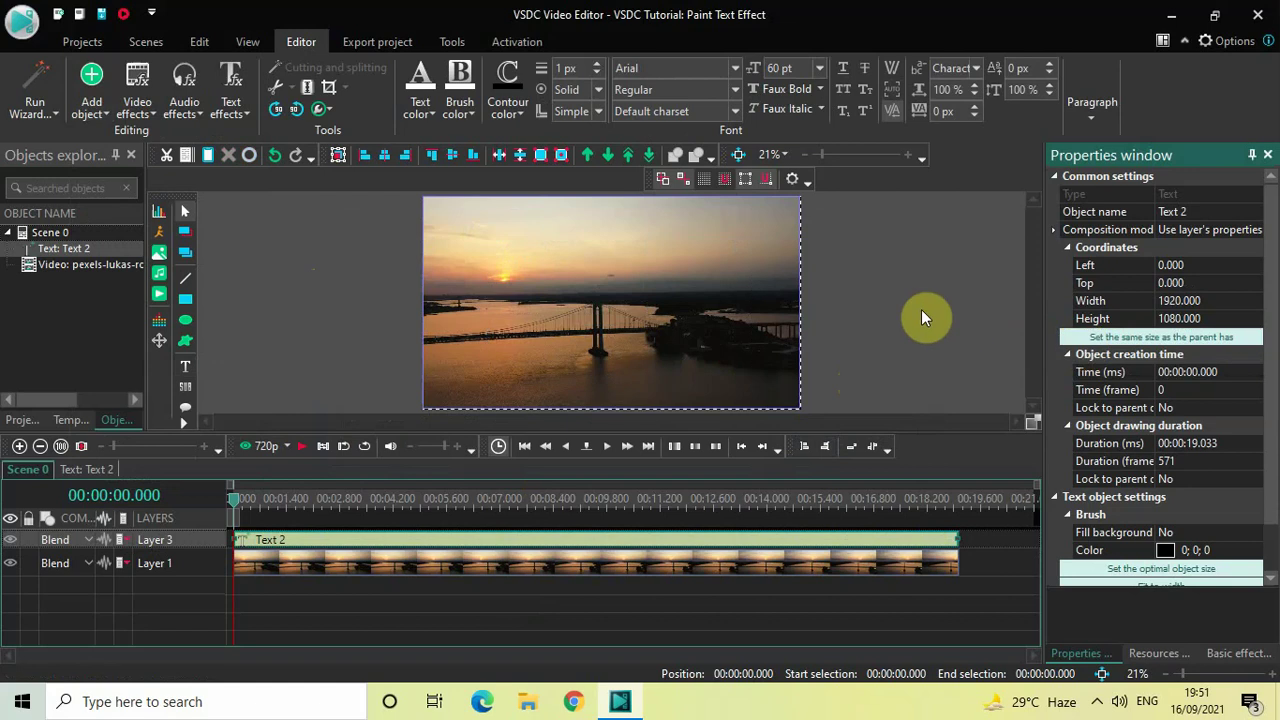
Type NEW YORK in capitals into the text box and select all of it.
left_click(688, 271)
key("Caps_Lock")
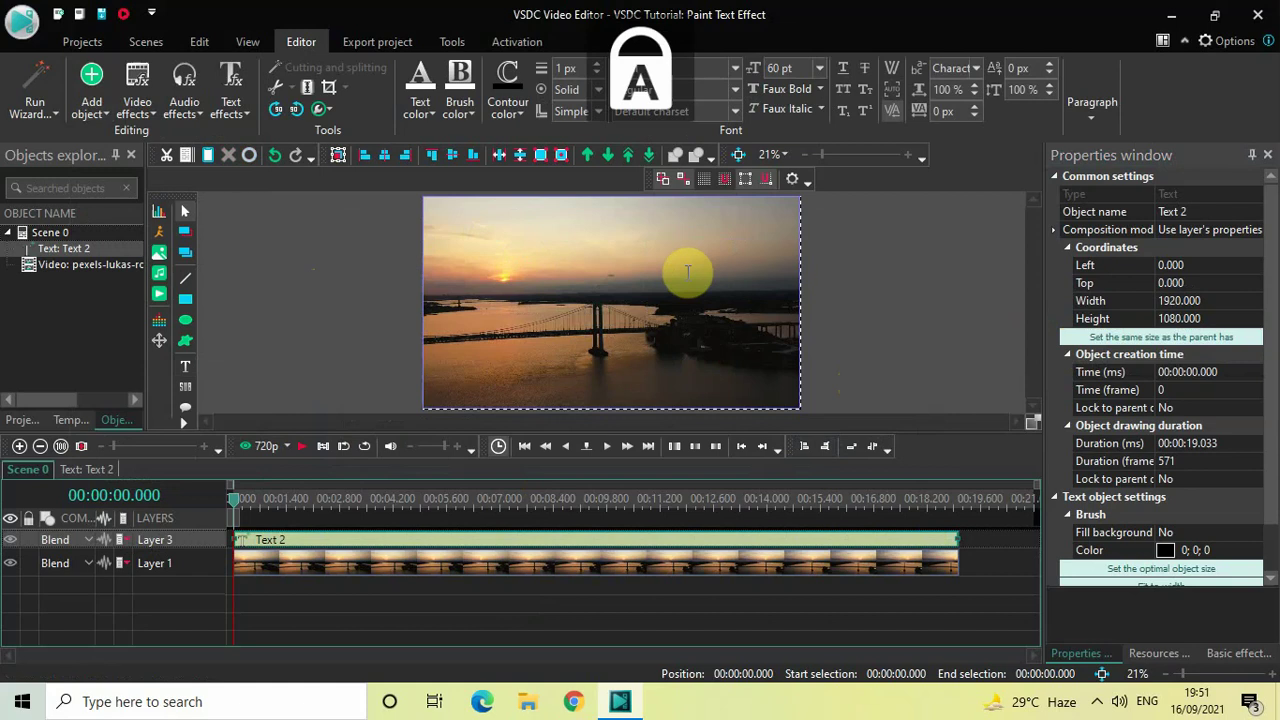
type("NEW Y")
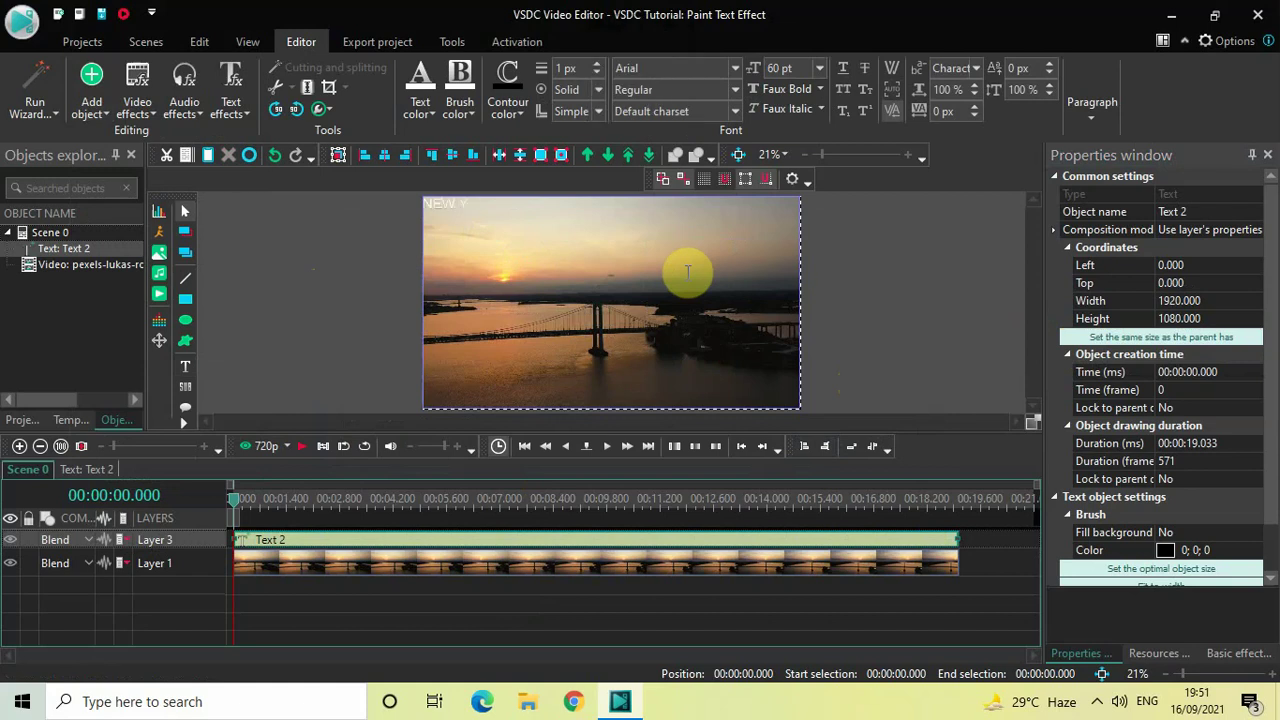
type("ORK")
key("ctrl+a")
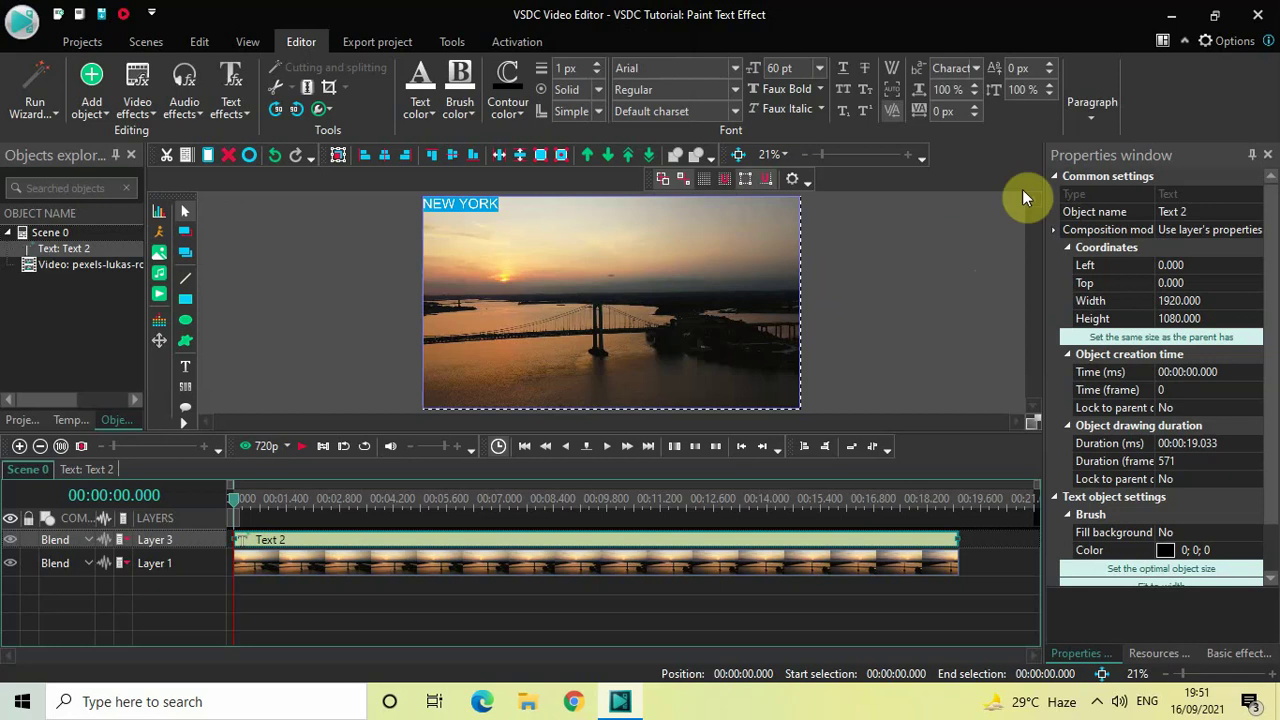
Centre the NEW YORK text both horizontally and vertically in the frame.
left_click(1089, 115)
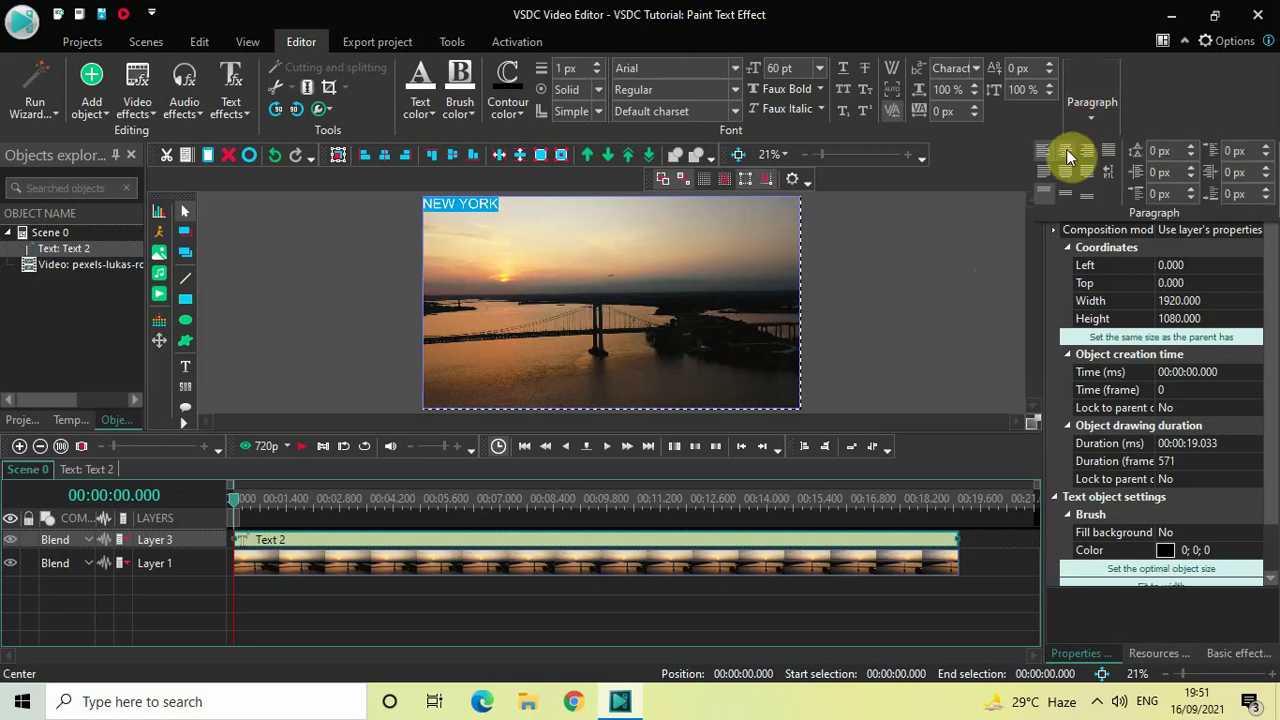
left_click(1066, 149)
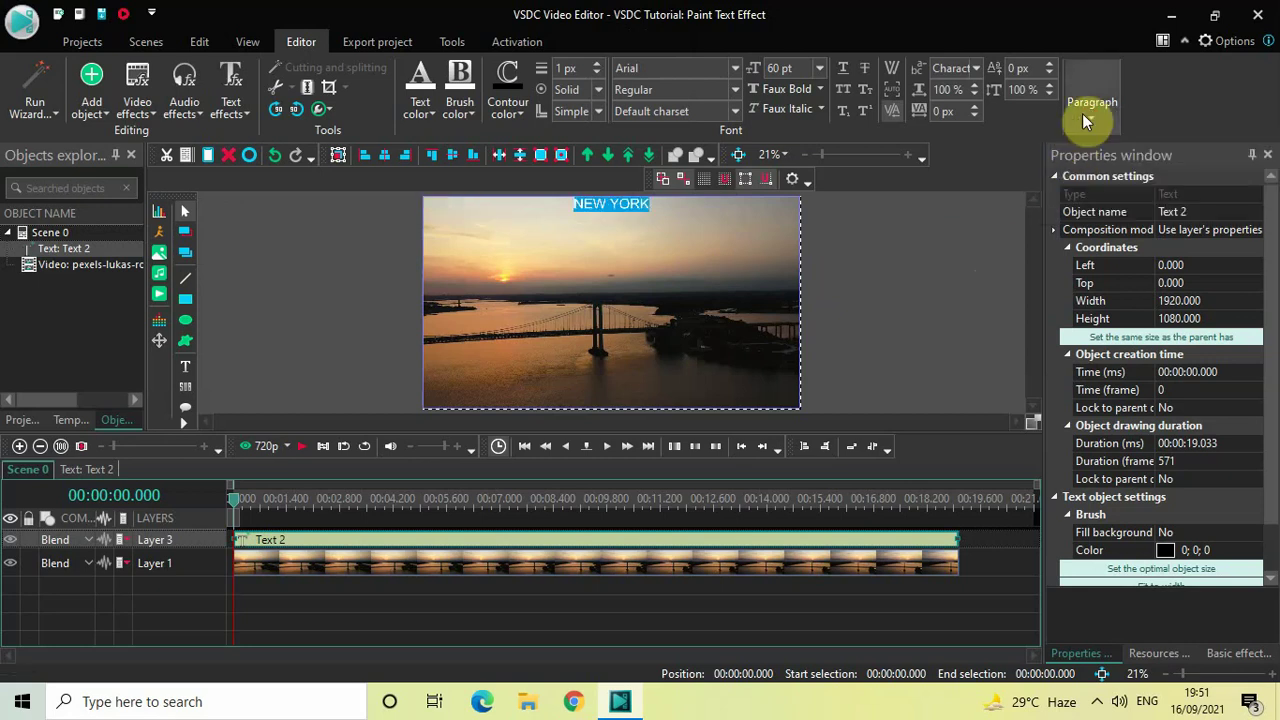
left_click(1082, 113)
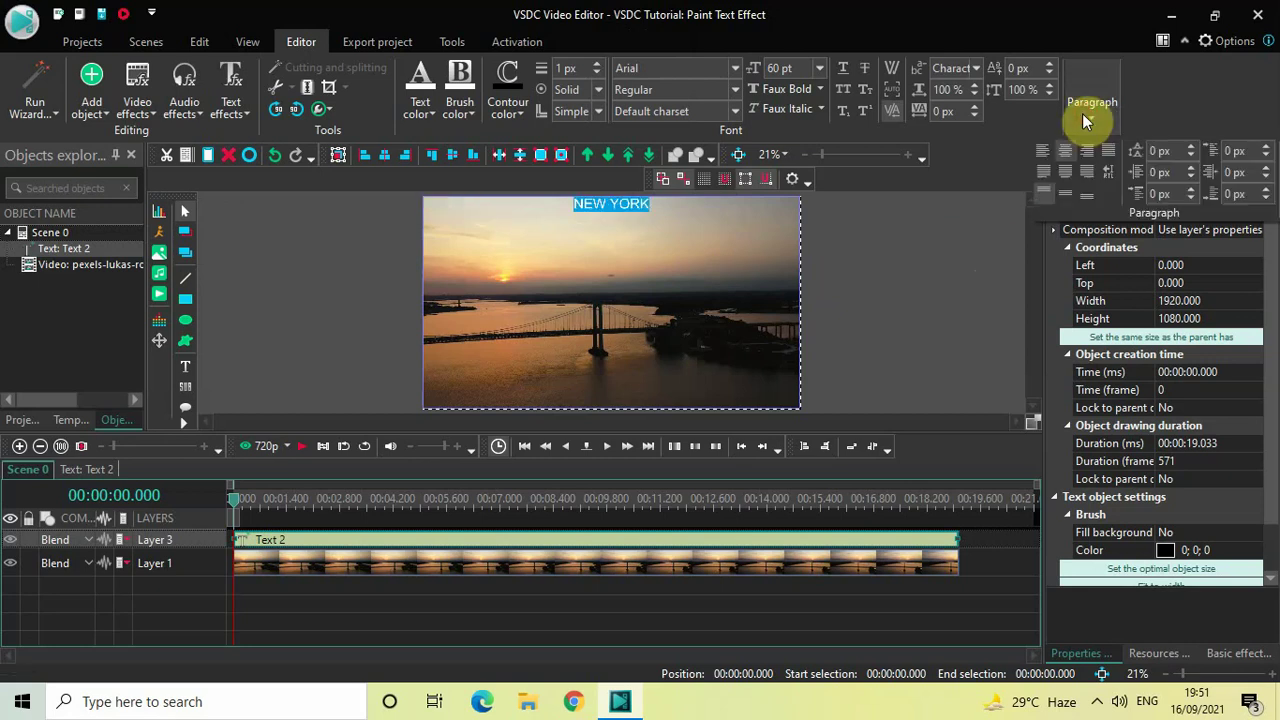
left_click(1064, 199)
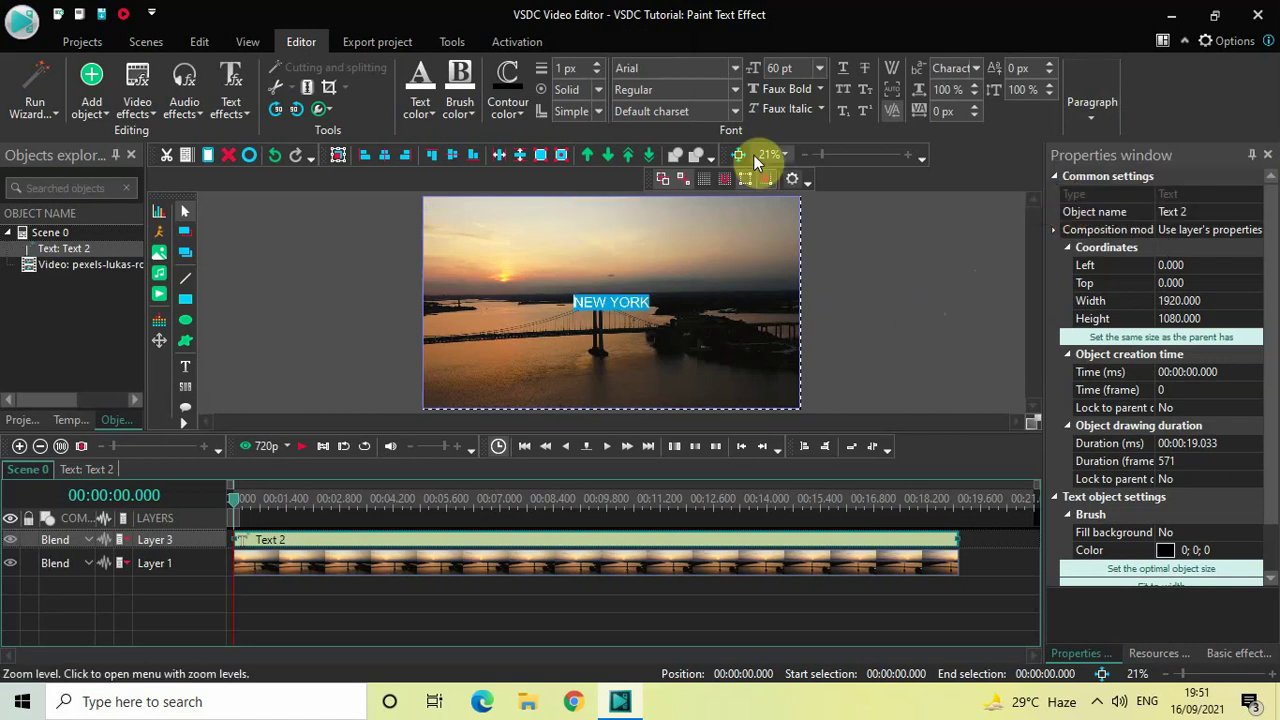
Set the title's font to Knewave and its size from 60 to 400 pt.
left_click(680, 68)
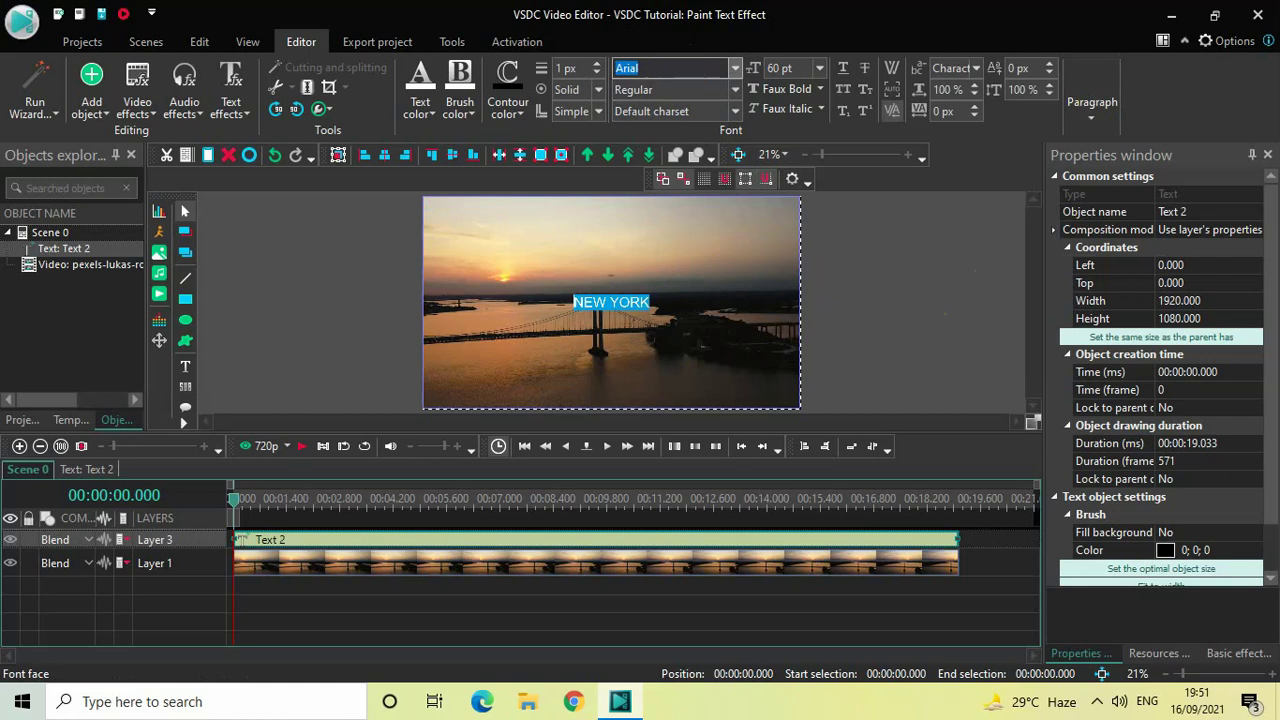
type("Knewave")
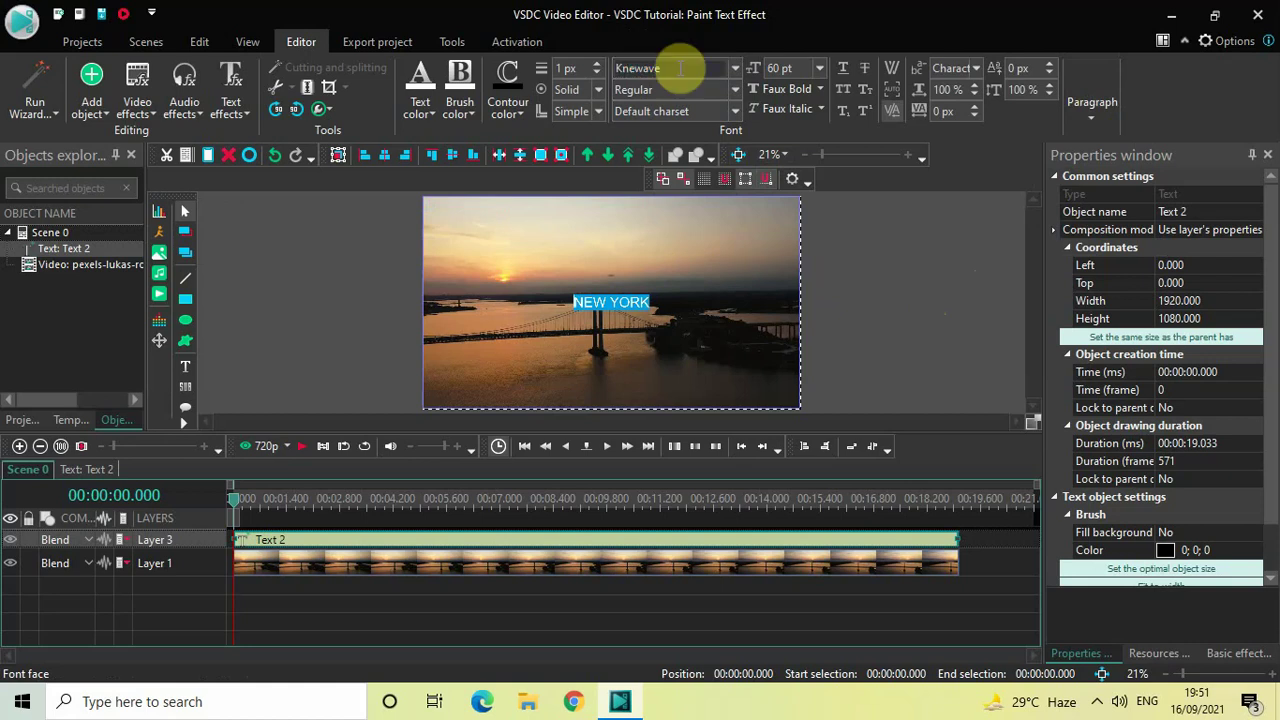
key("Return")
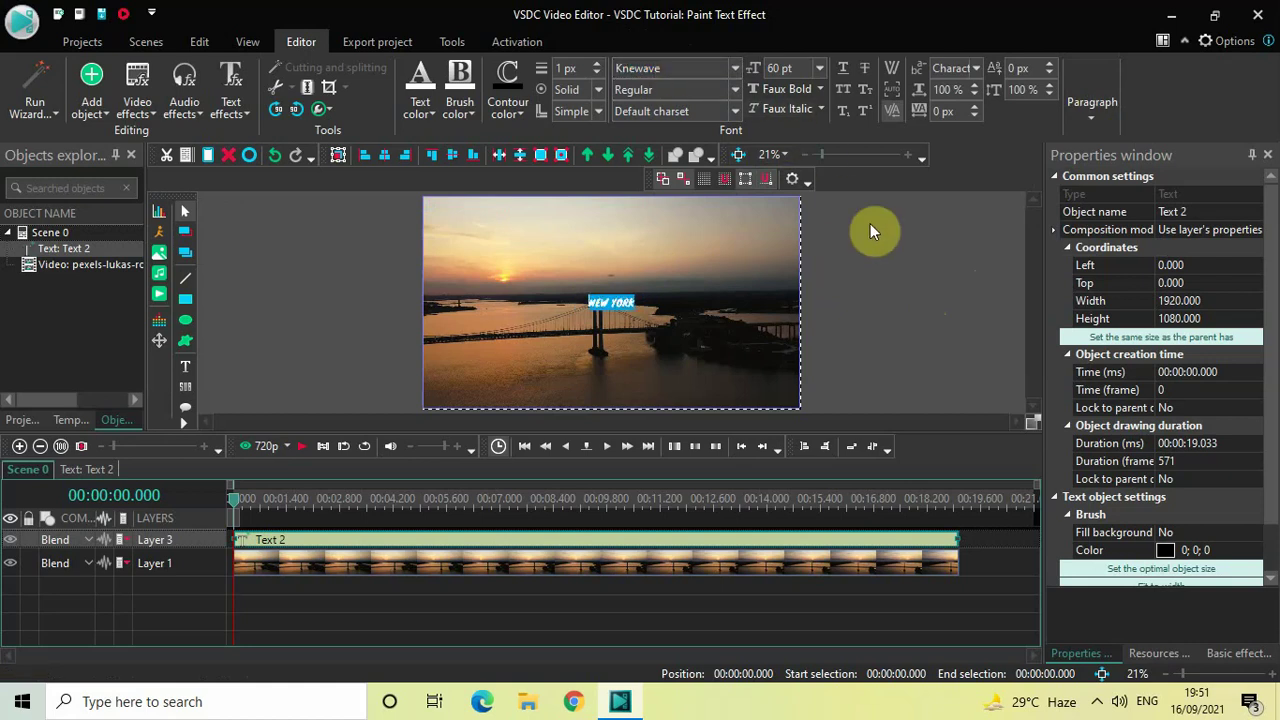
left_click(800, 72)
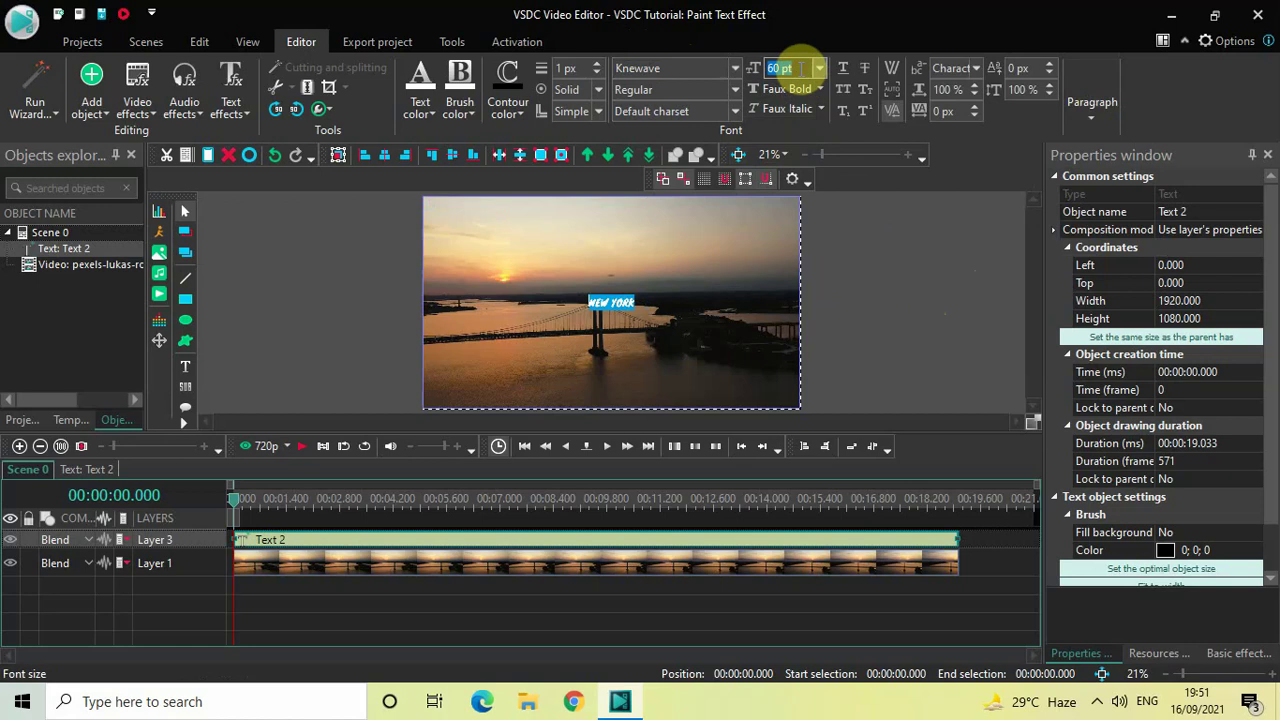
key("BackSpace")
type("400")
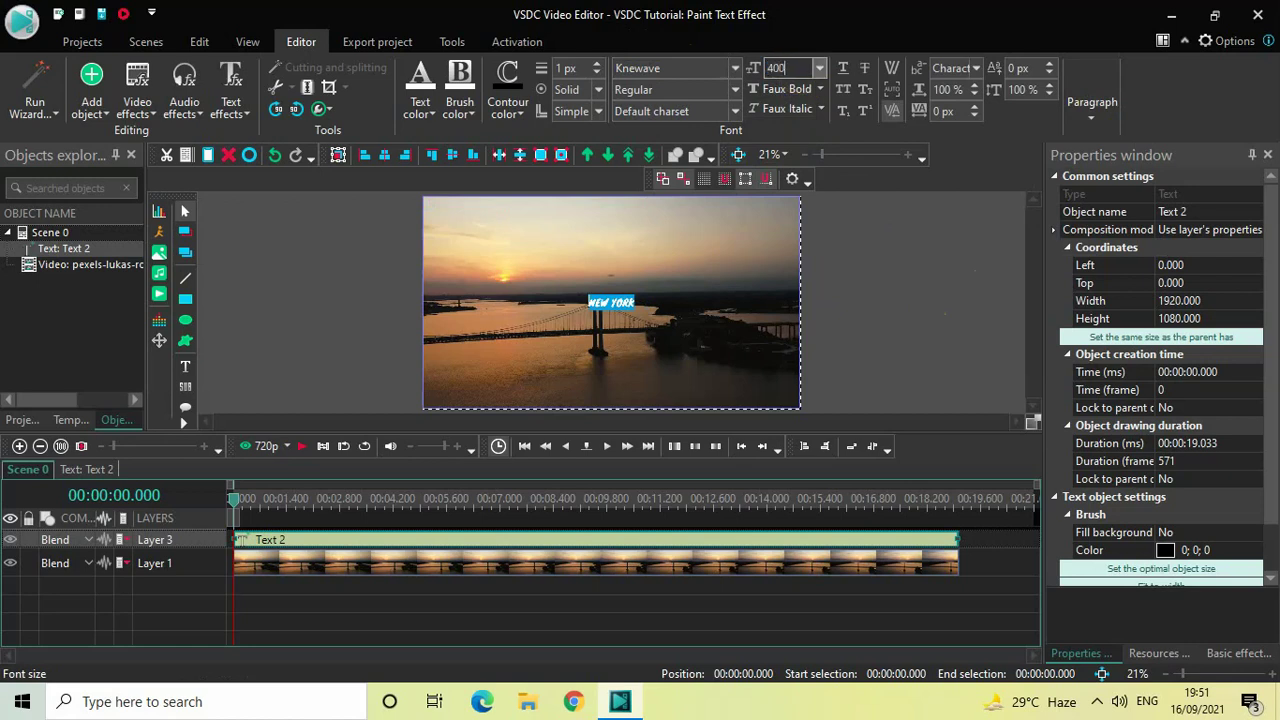
key("Return")
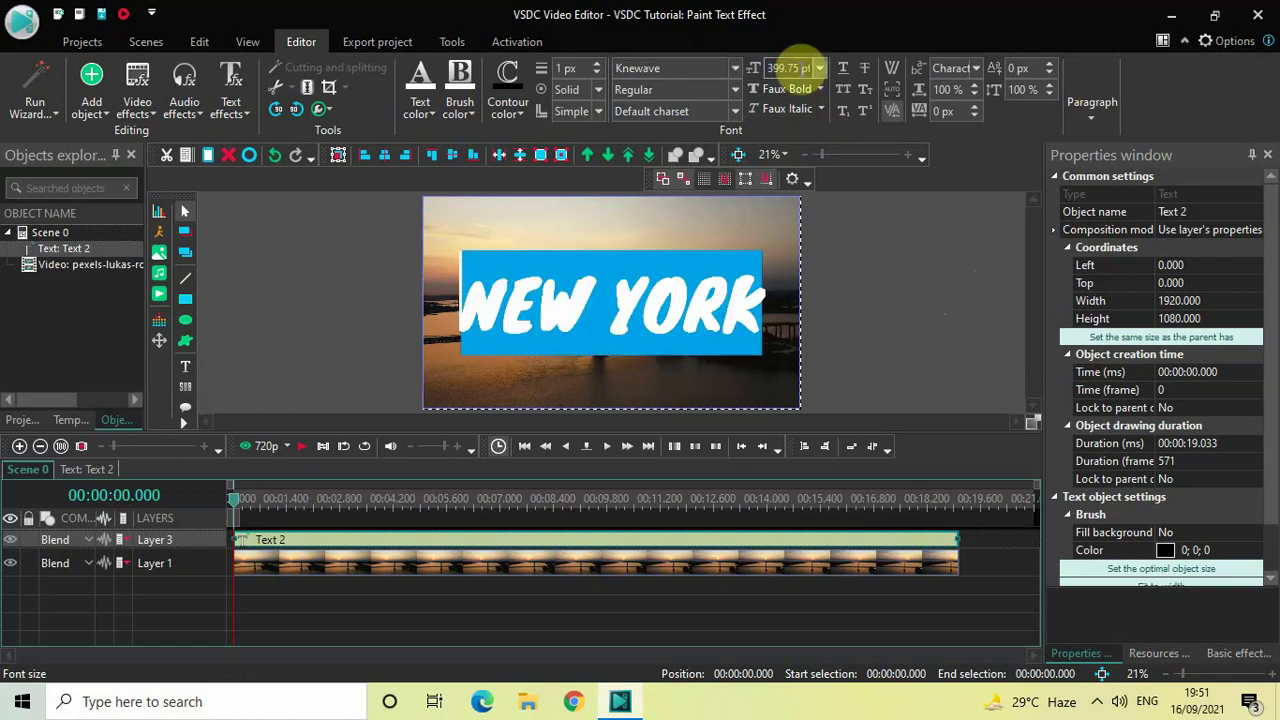
left_click(849, 347)
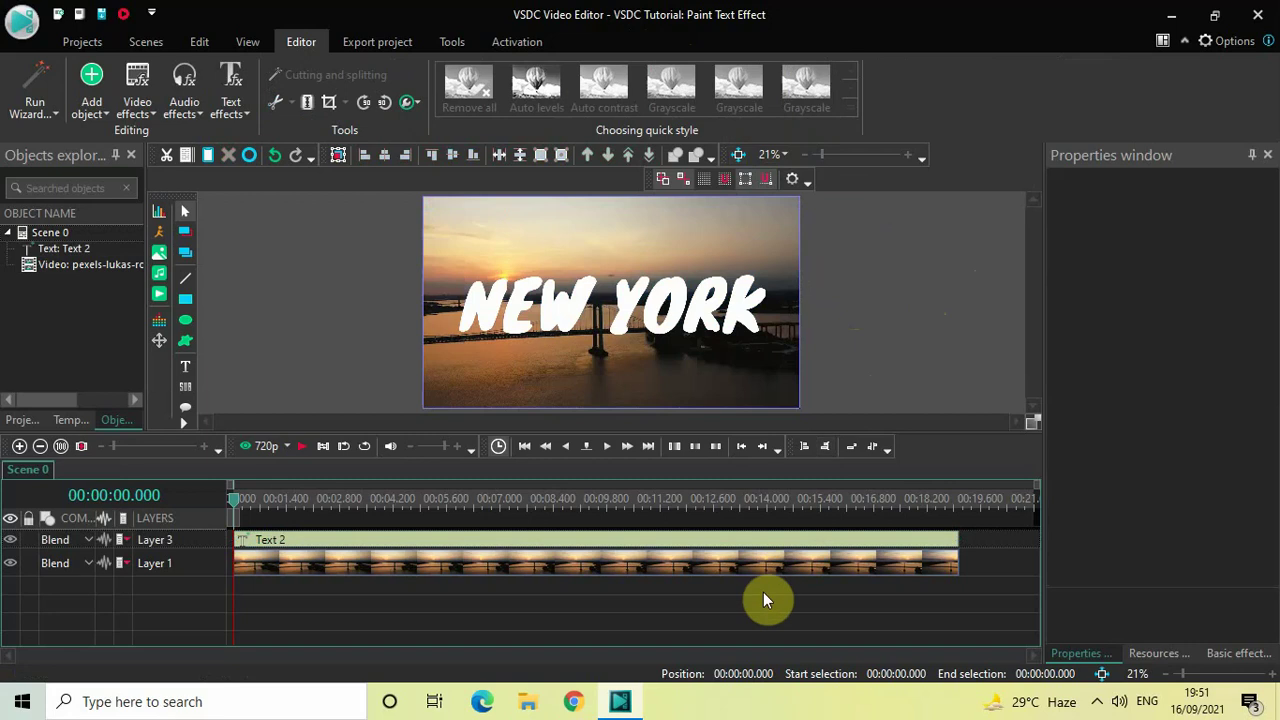
Change the Text 2 clip's duration from 19.033 seconds to 00:00:05.000.
left_click(711, 545)
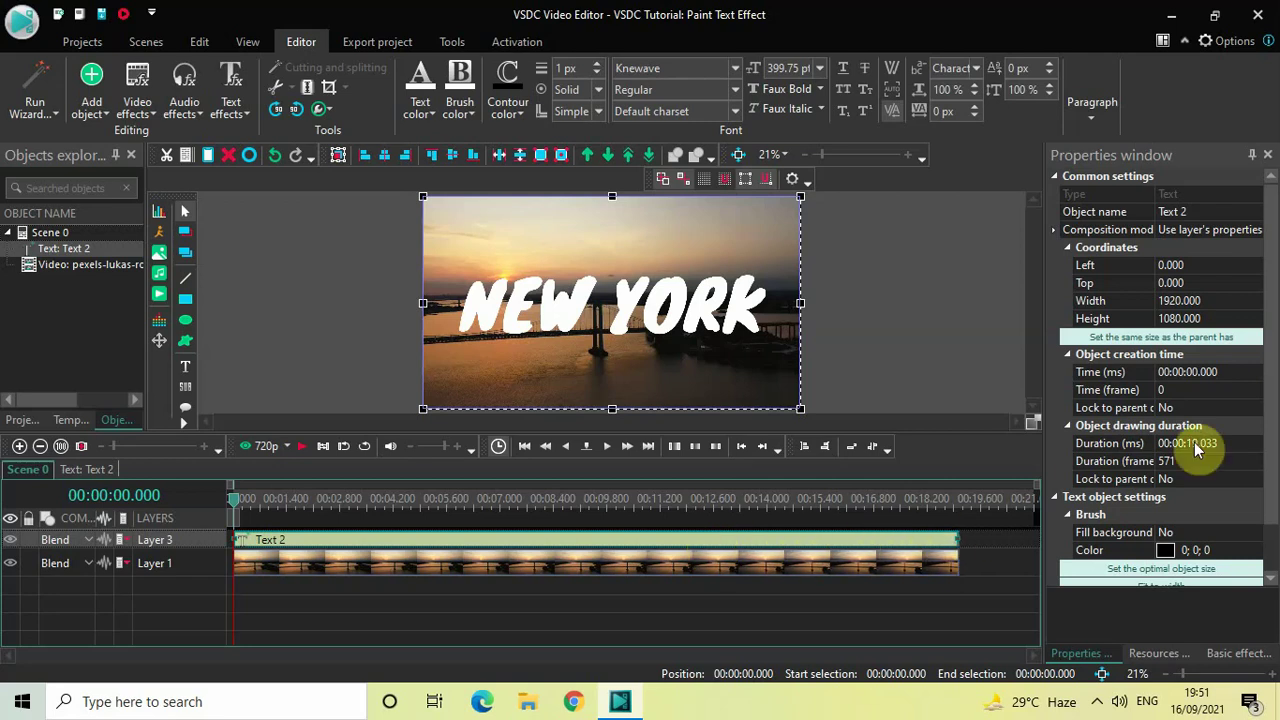
left_click(1237, 446)
left_click(1237, 445)
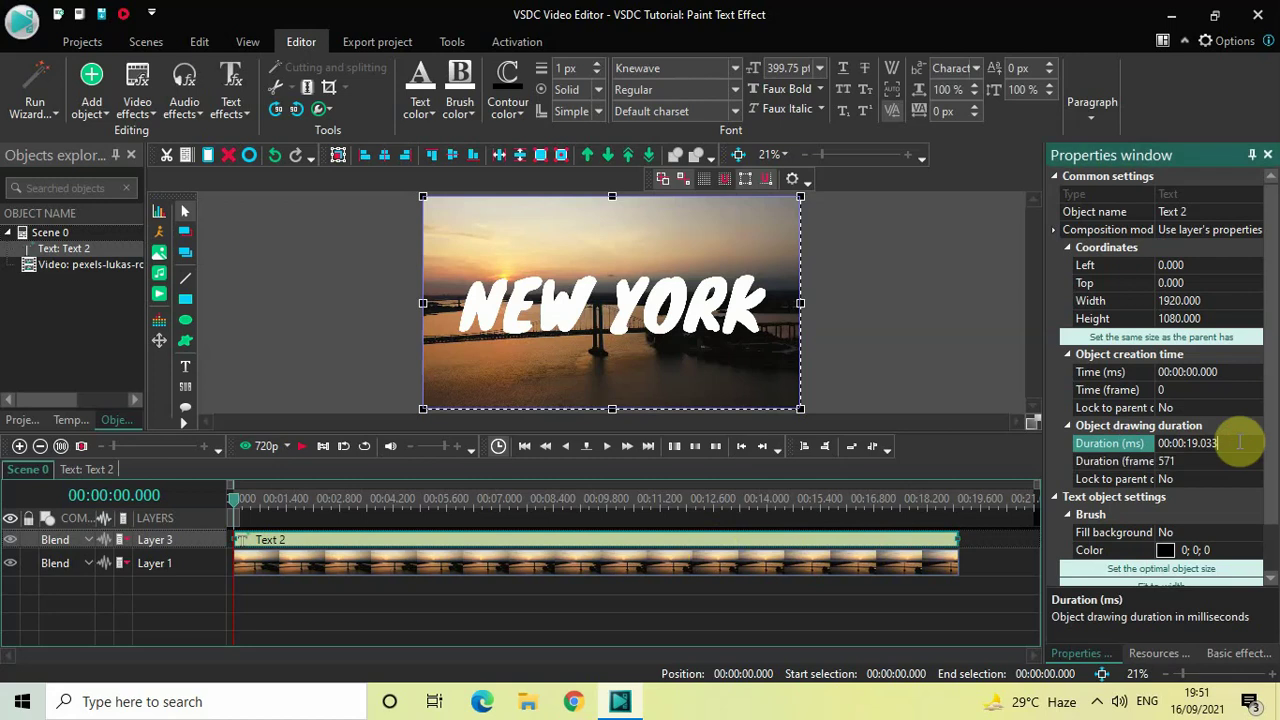
key("BackSpace")
key("BackSpace")
key("BackSpace")
key("BackSpace")
key("BackSpace")
type("05000")
key("Return")
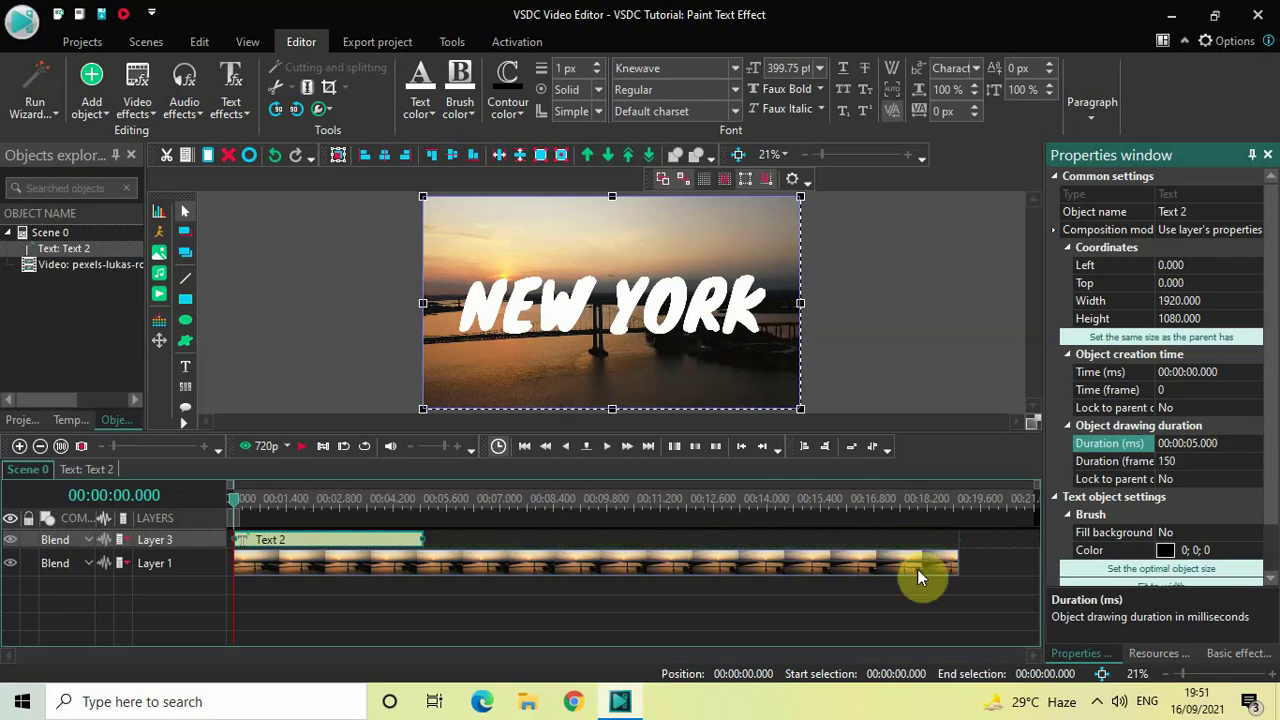
left_click(624, 620)
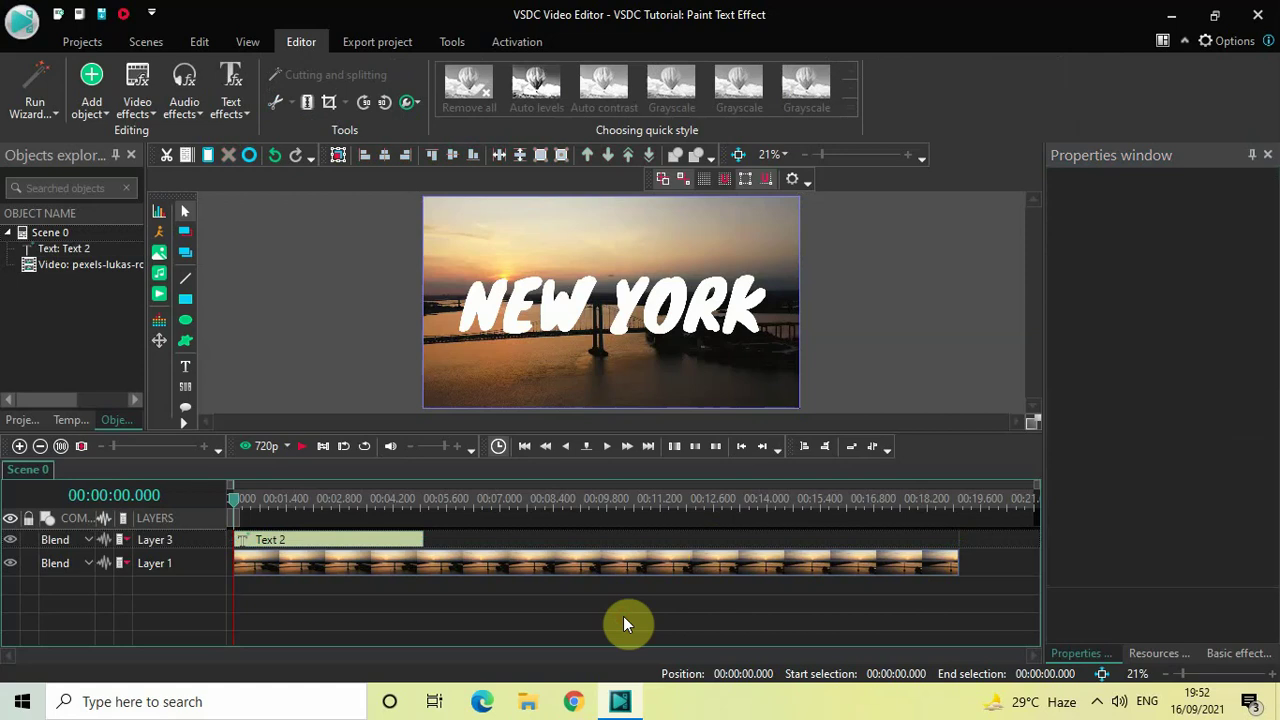
Inside the Text 2 clip, add a Paint brush transition (PaintBrush 1) and open its settings.
double_click(336, 542)
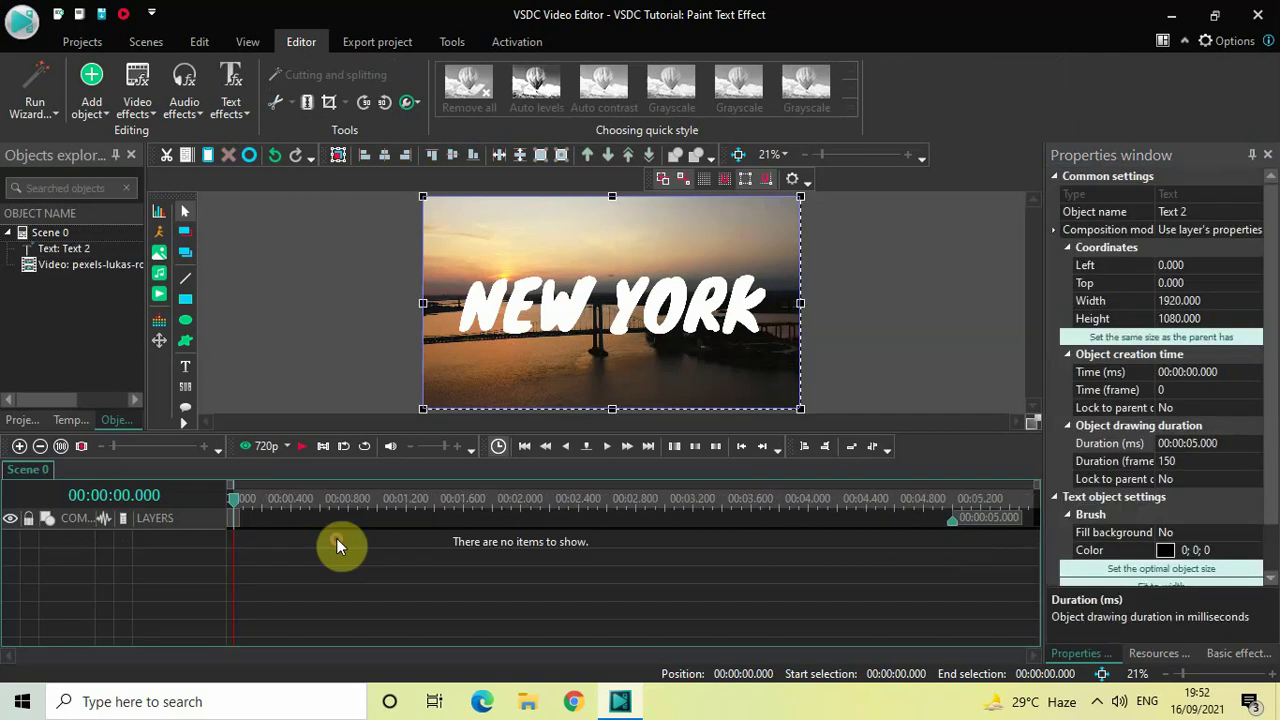
left_click(134, 100)
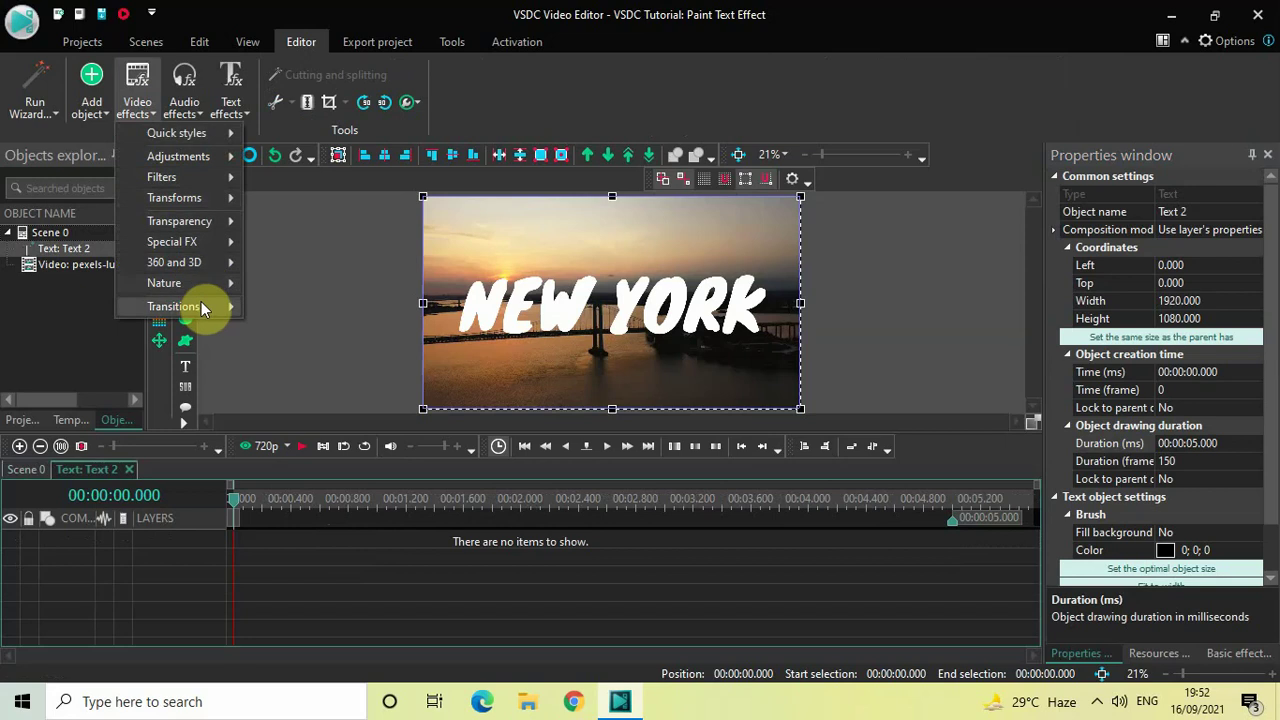
mouse_move(229, 302)
left_click(329, 367)
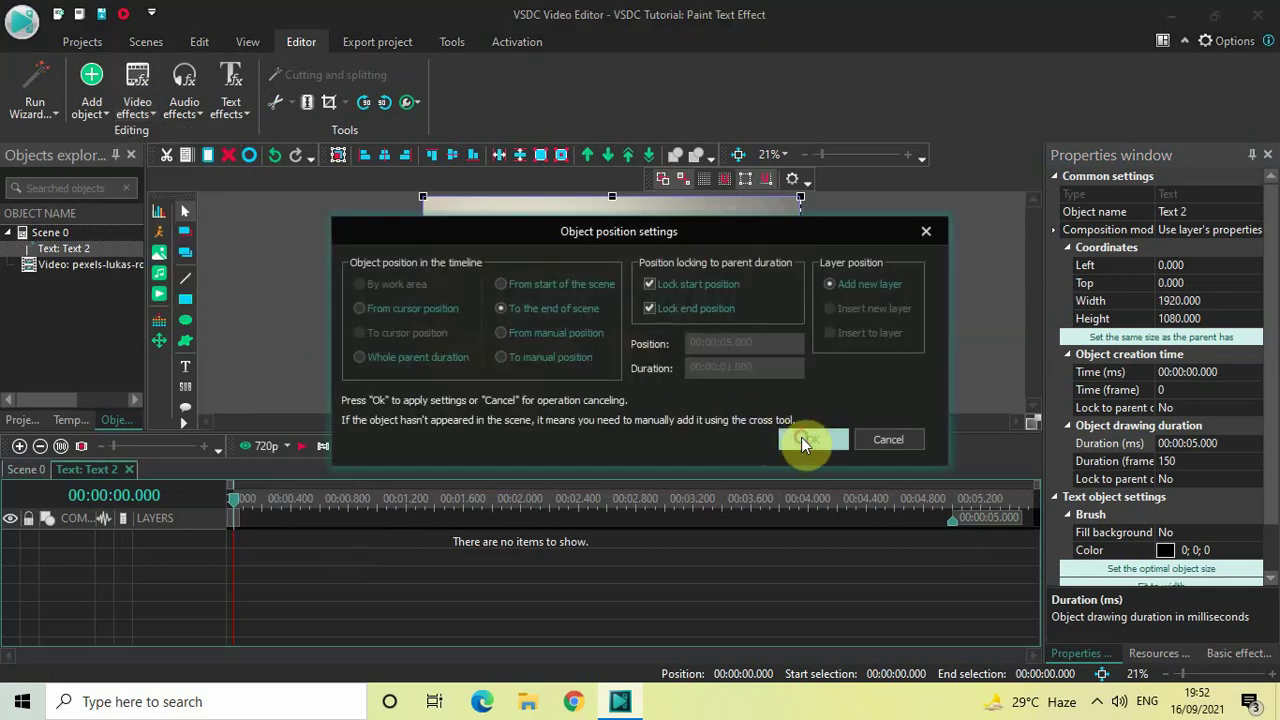
left_click(801, 437)
double_click(858, 541)
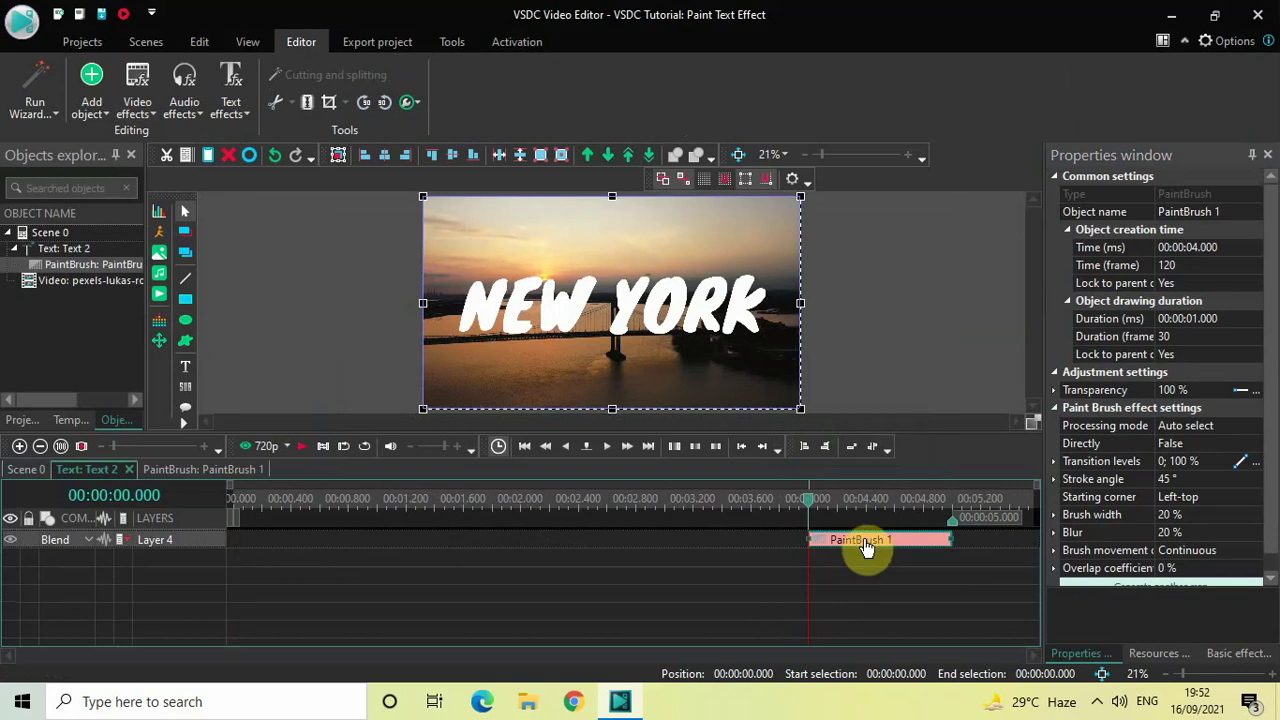
Move PaintBrush 1 to the start of the text clip and set Directly to True.
mouse_move(863, 545)
left_mouse_down()
mouse_move(471, 494)
mouse_move(280, 457)
mouse_move(232, 434)
left_mouse_up()
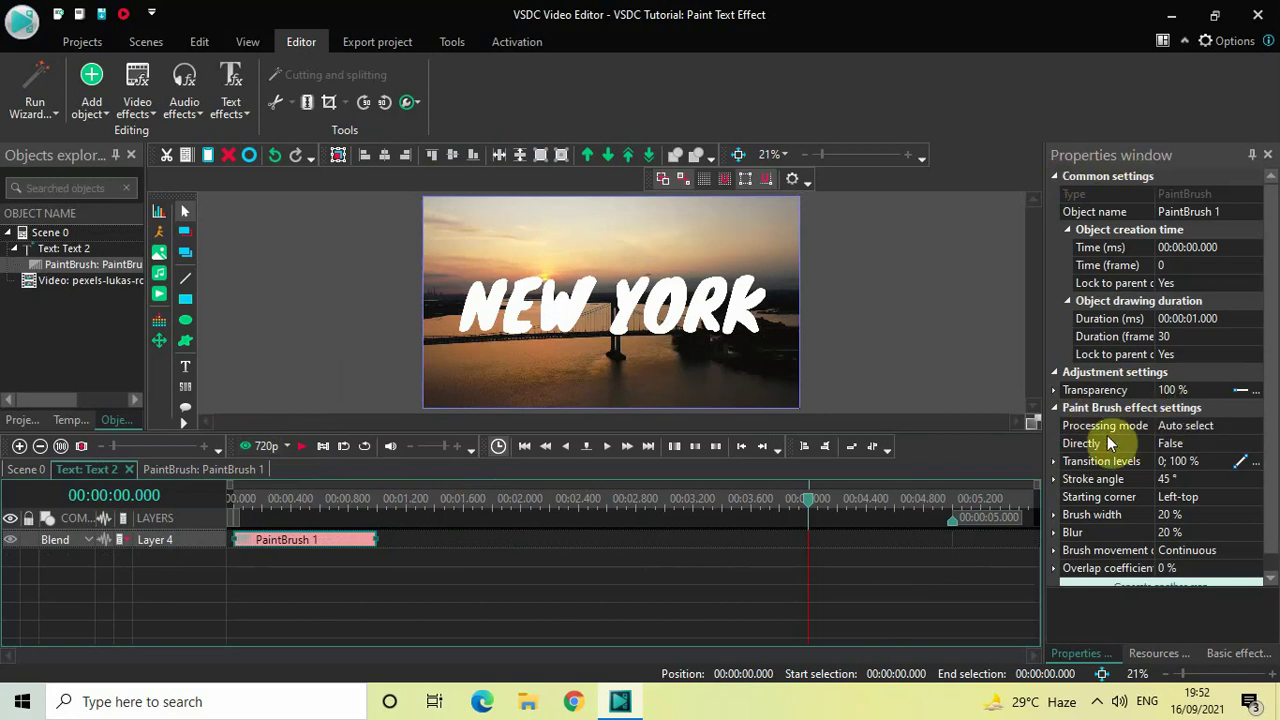
left_click(1254, 446)
left_click(1256, 446)
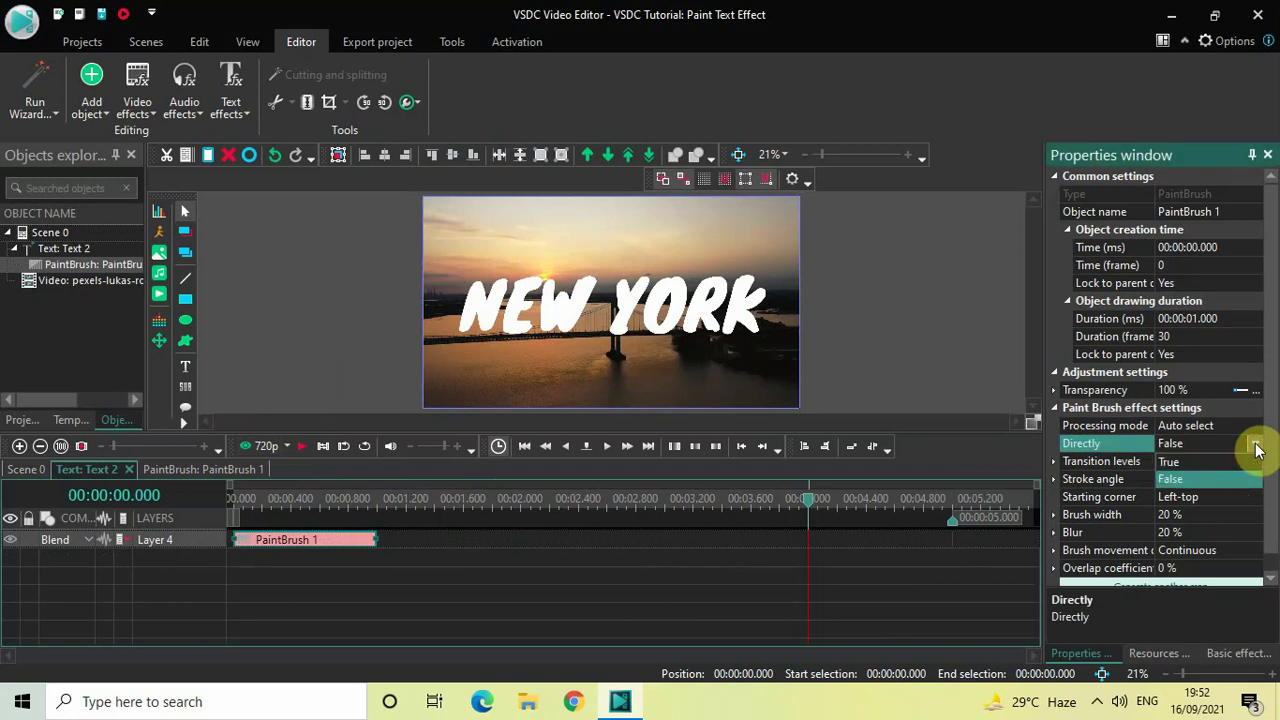
left_click(1229, 459)
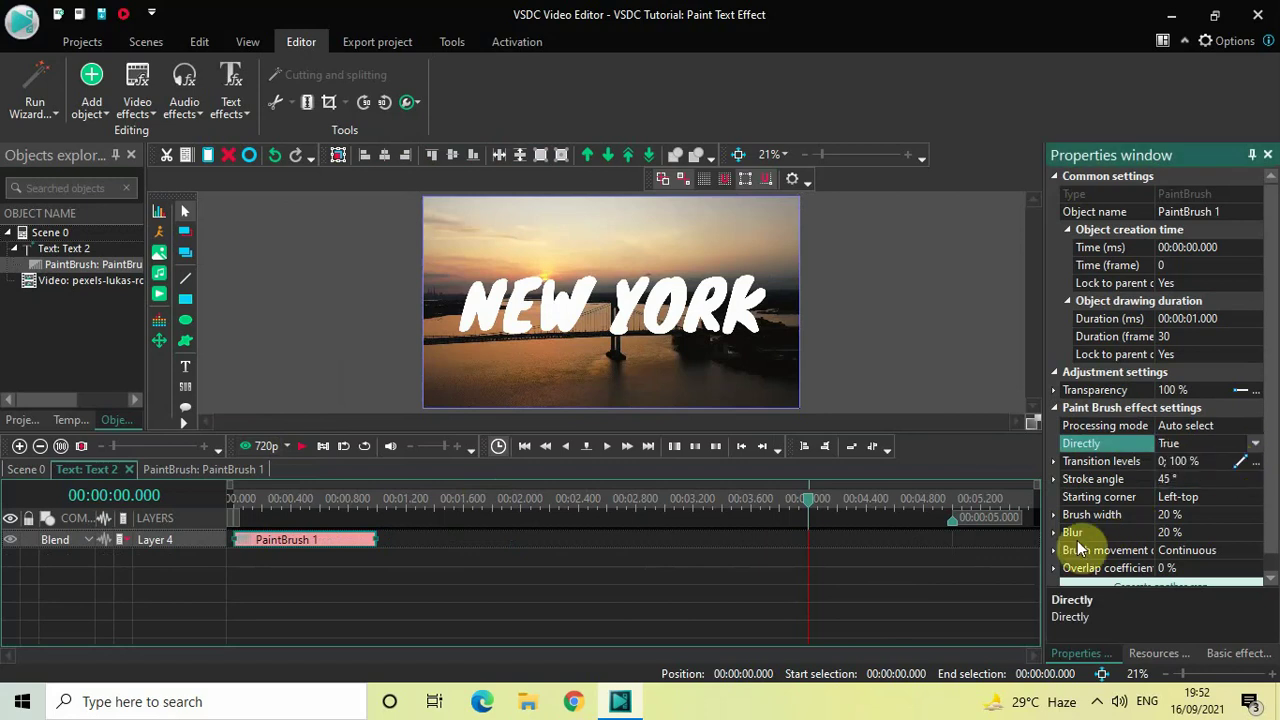
Set PaintBrush 1's blur to 0 % and brush movement to Random (random angle).
left_click(1209, 534)
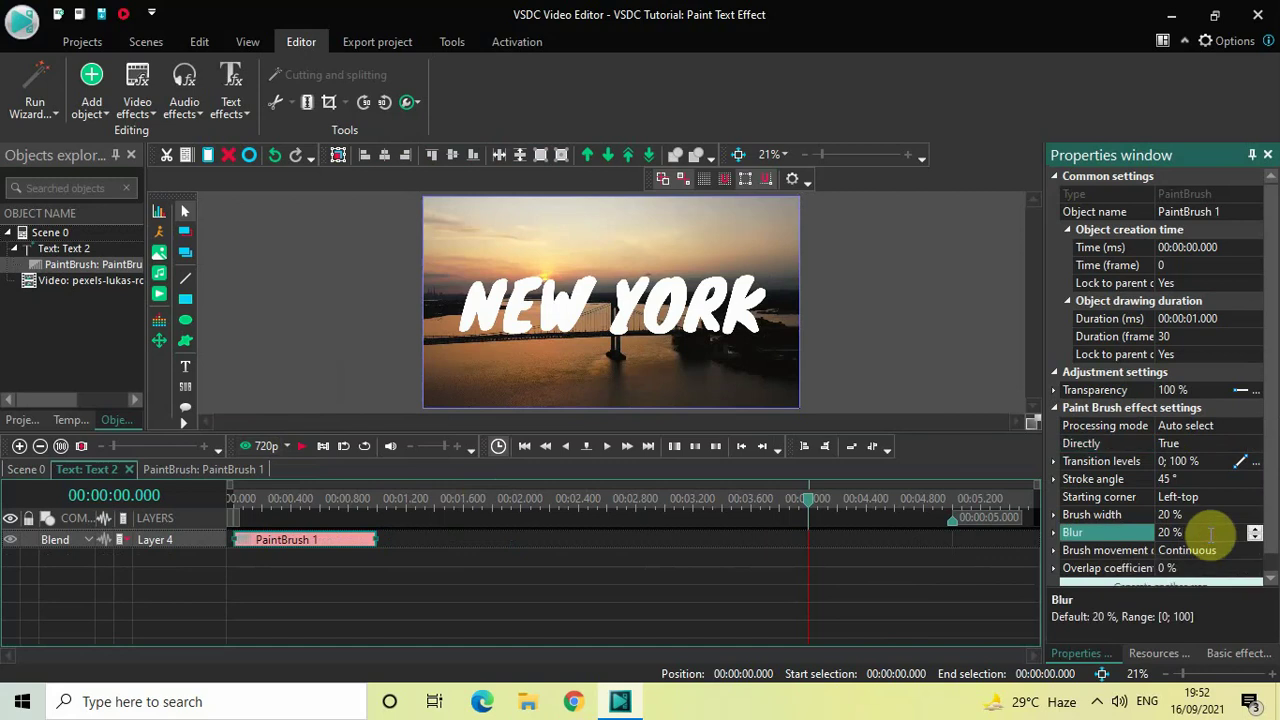
key("BackSpace")
key("BackSpace")
key("BackSpace")
key("BackSpace")
type("0")
key("Return")
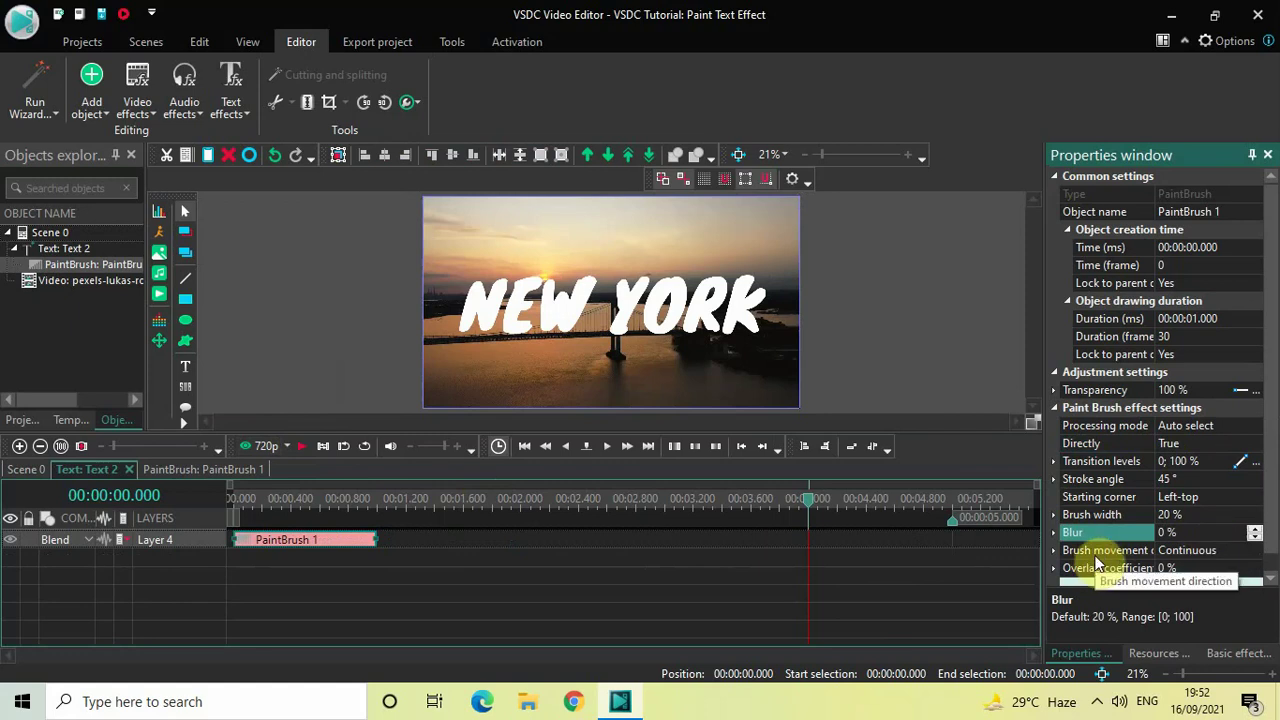
left_click(1257, 554)
left_click(1254, 552)
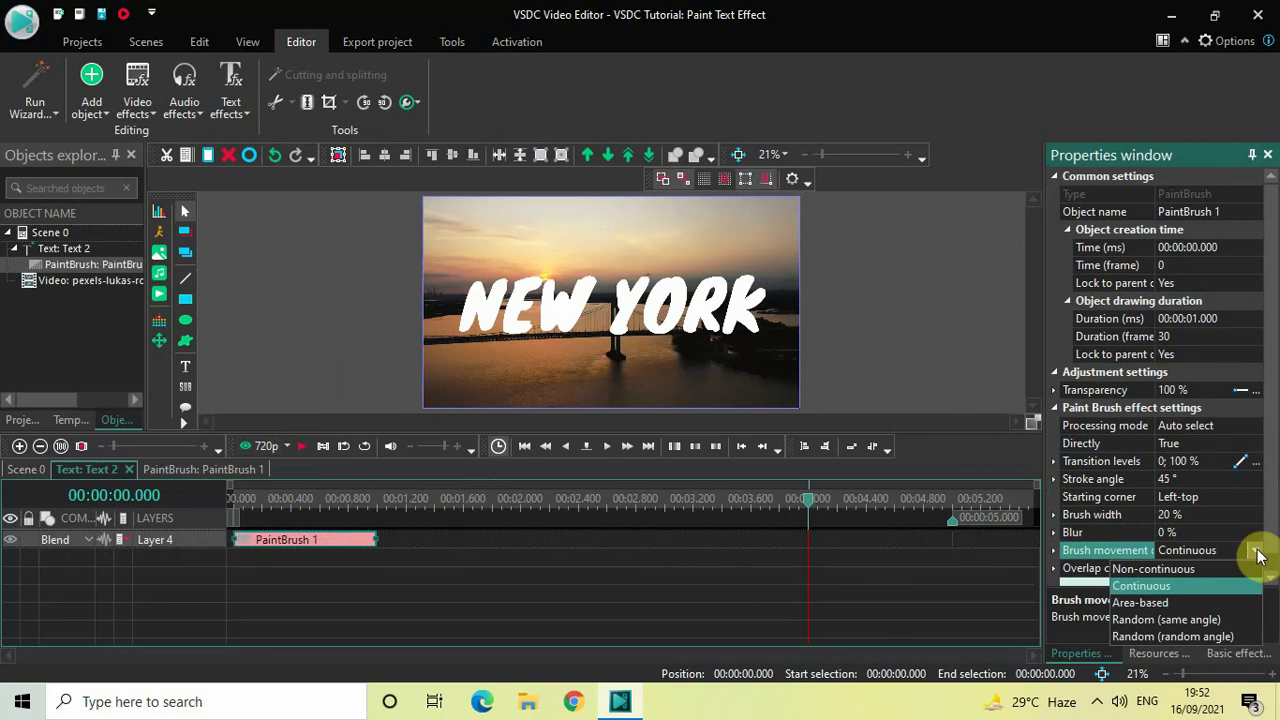
left_click(1191, 638)
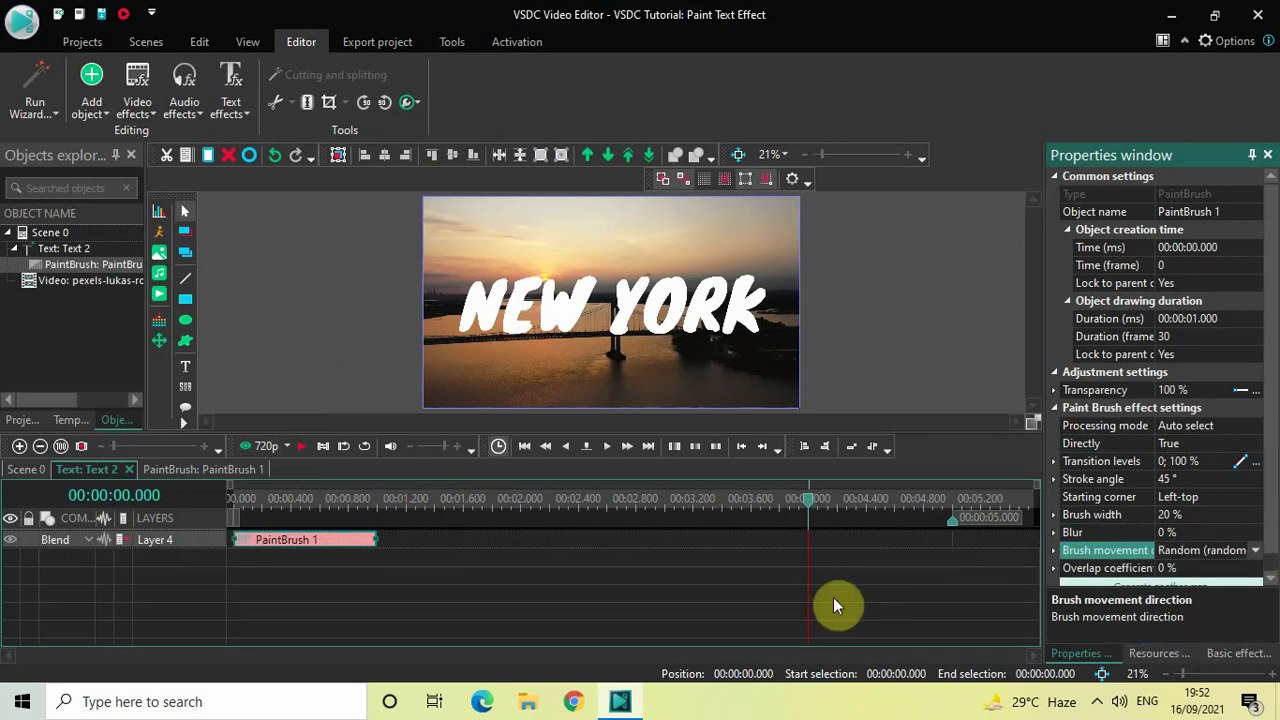
left_click(559, 606)
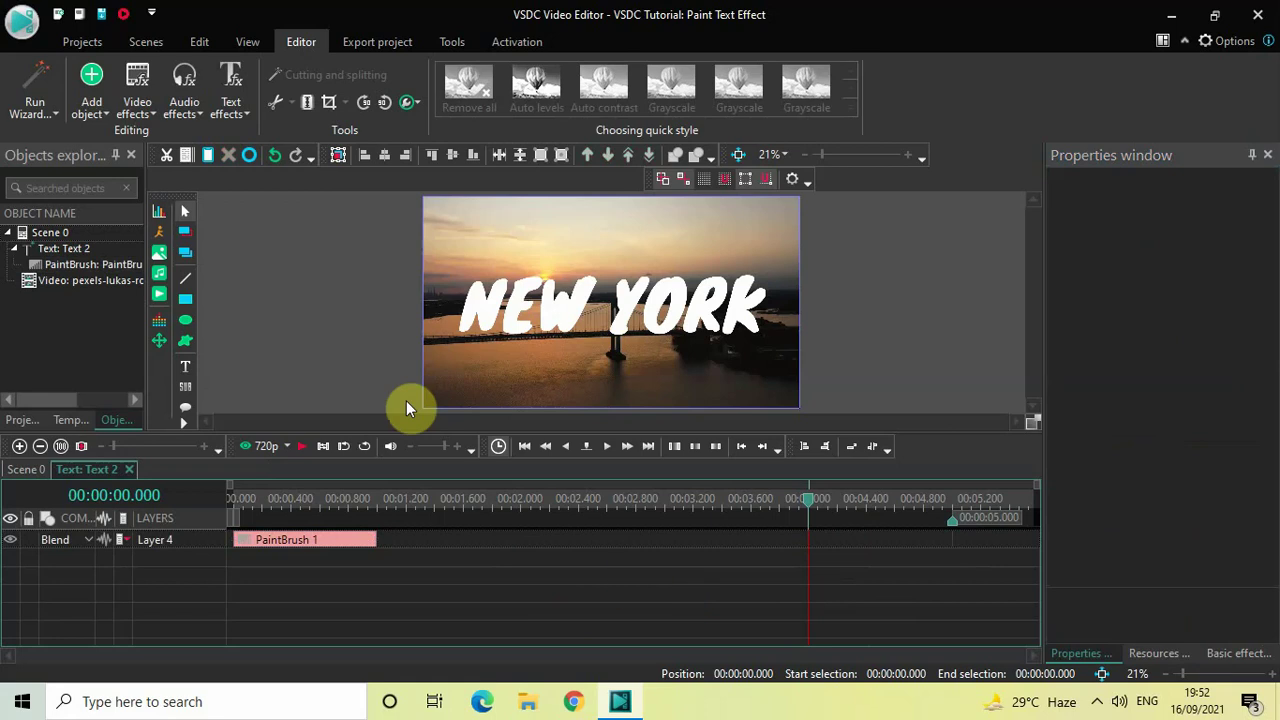
Add a second Paint brush transition, PaintBrush 2, placed at the end of the scene.
left_click(132, 98)
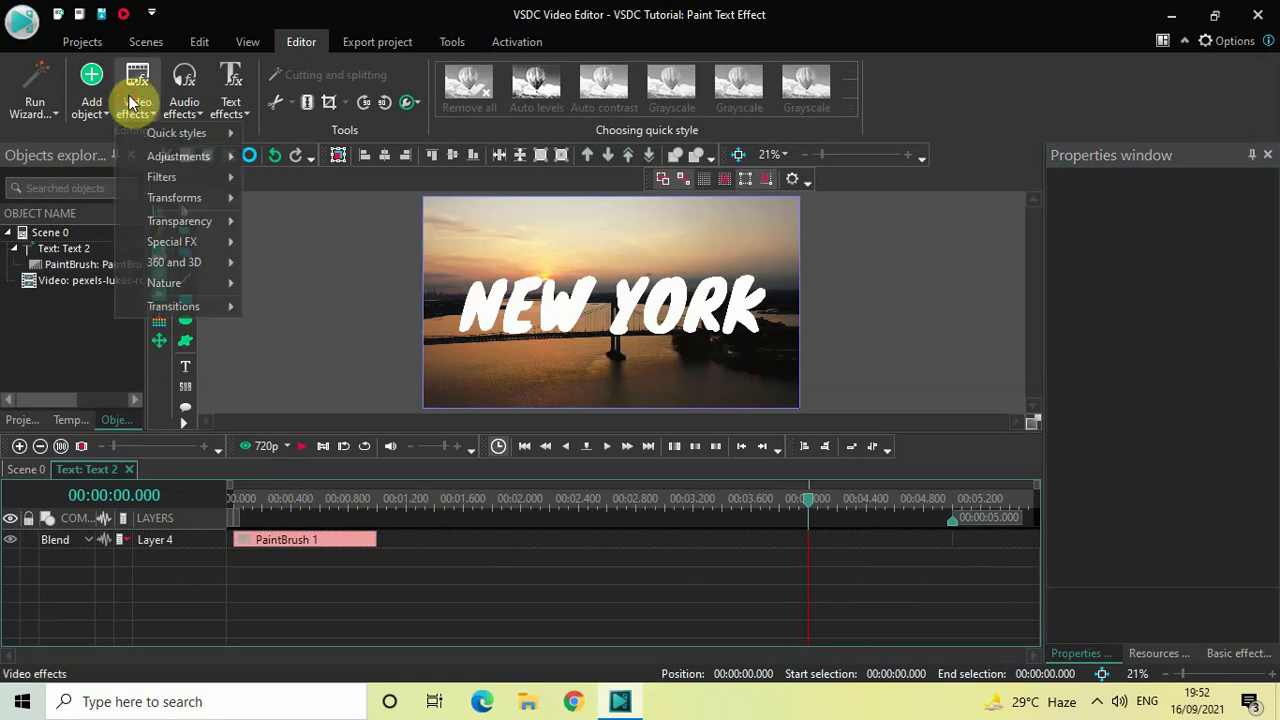
mouse_move(206, 307)
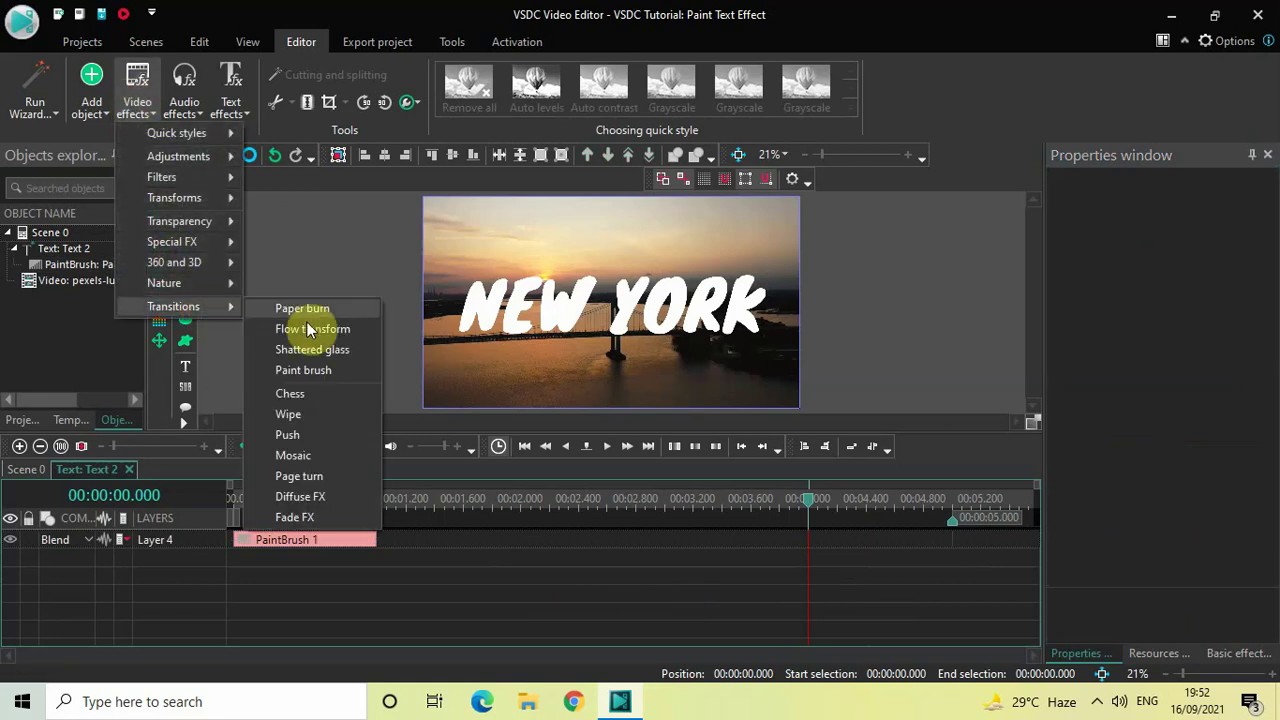
left_click(328, 372)
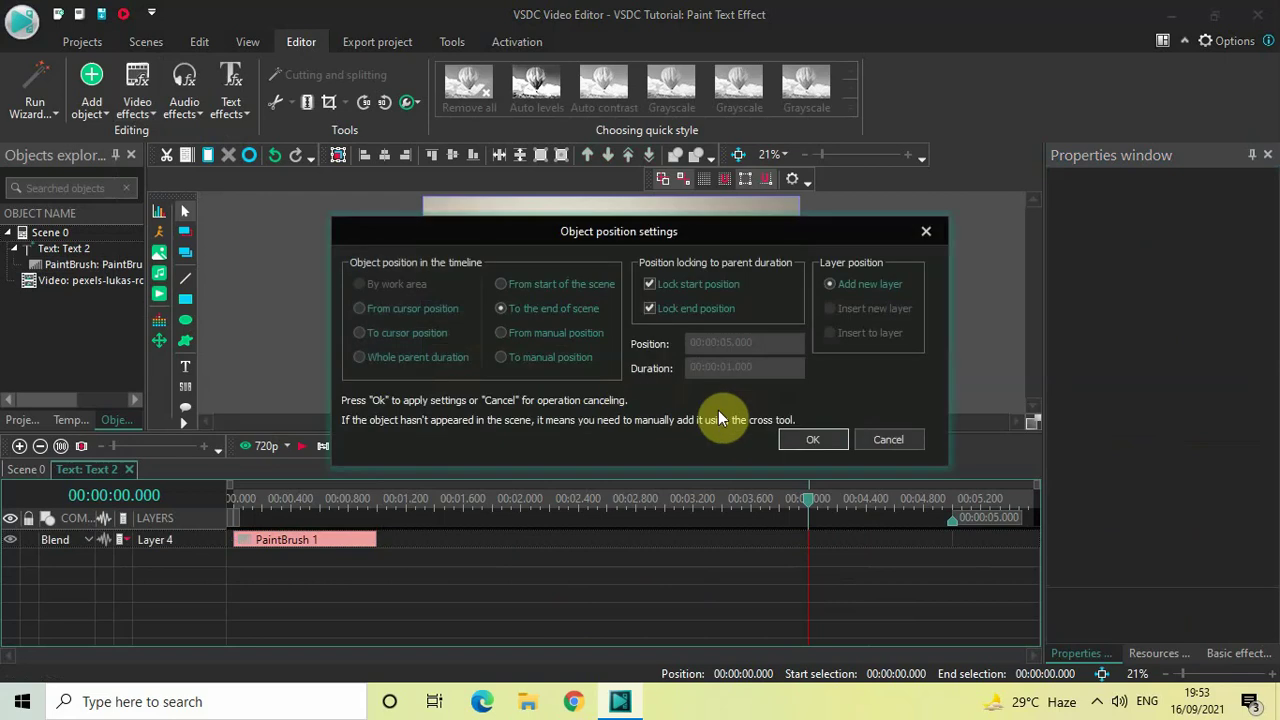
left_click(806, 440)
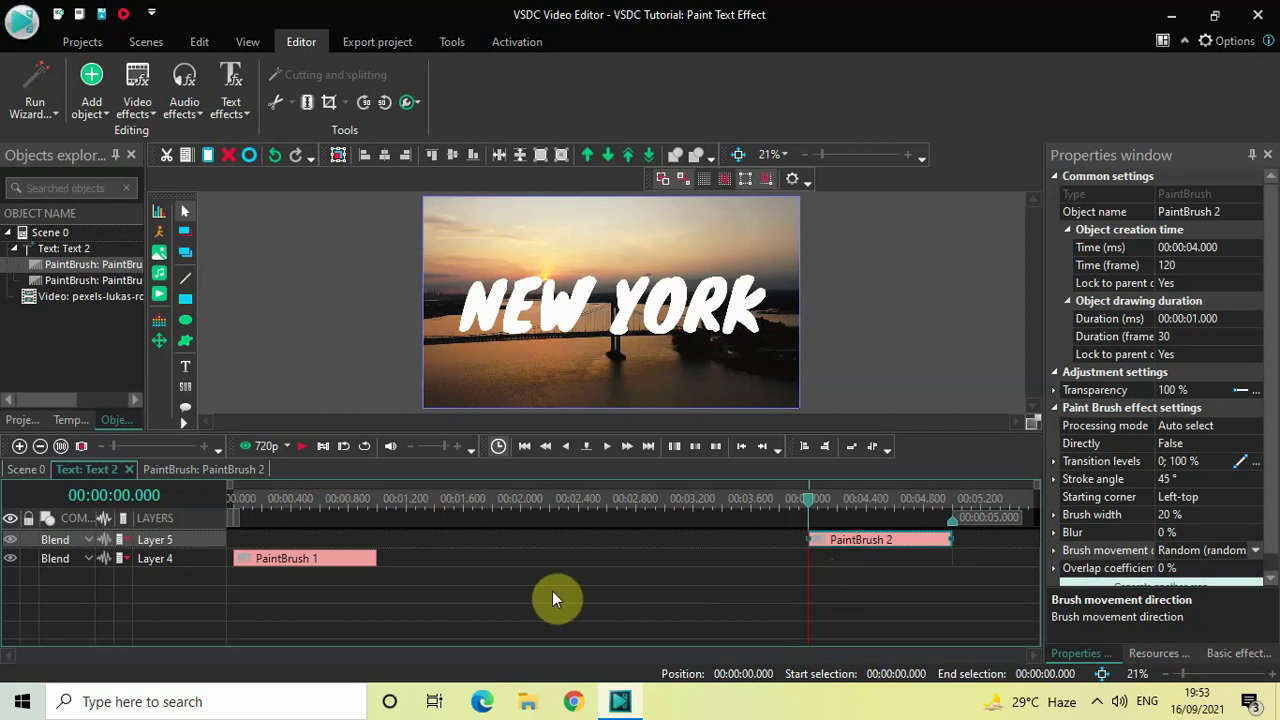
Rewind Scene 0 to the start, play the title preview, then reopen Text 2's timeline.
left_click(28, 470)
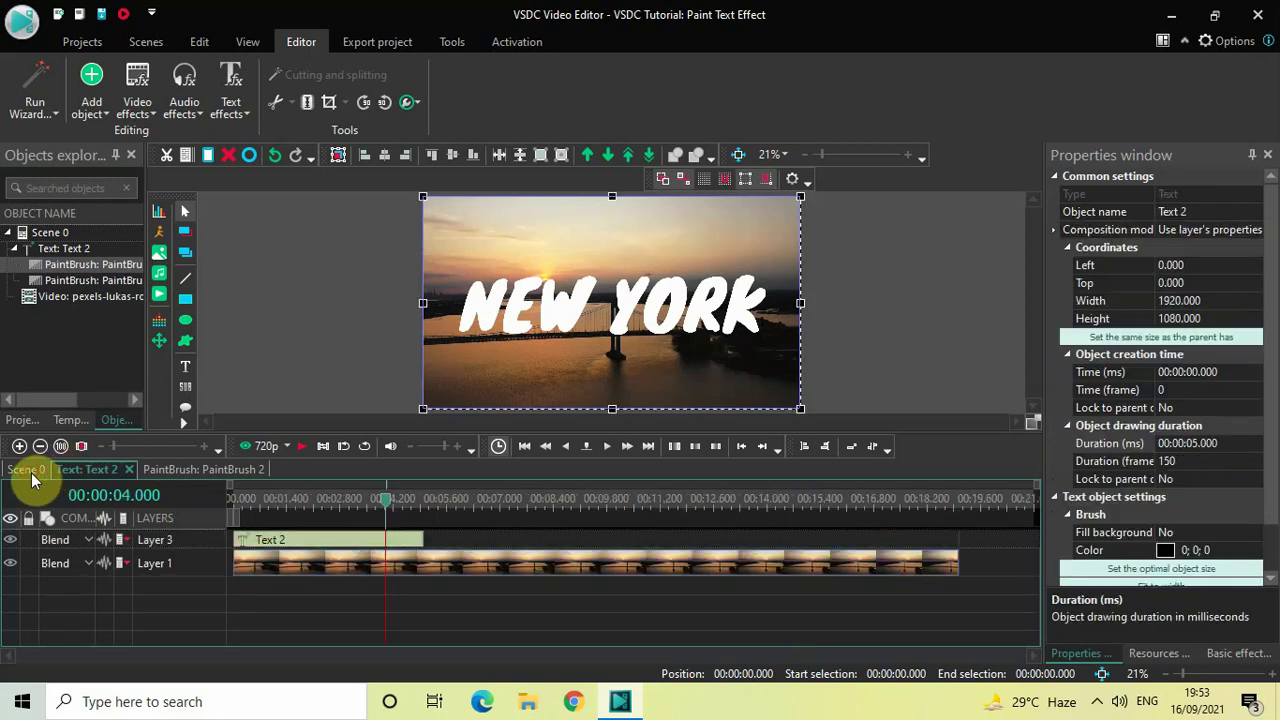
left_click_drag(386, 498, 190, 500)
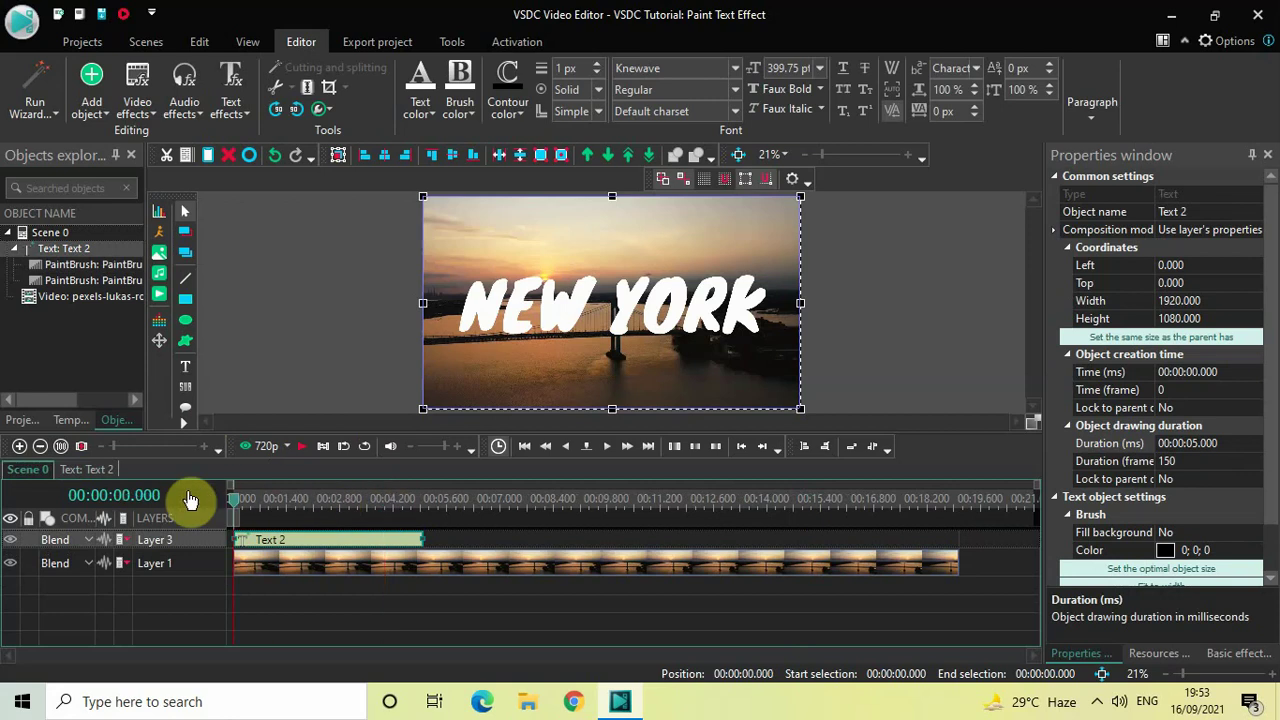
left_click(287, 610)
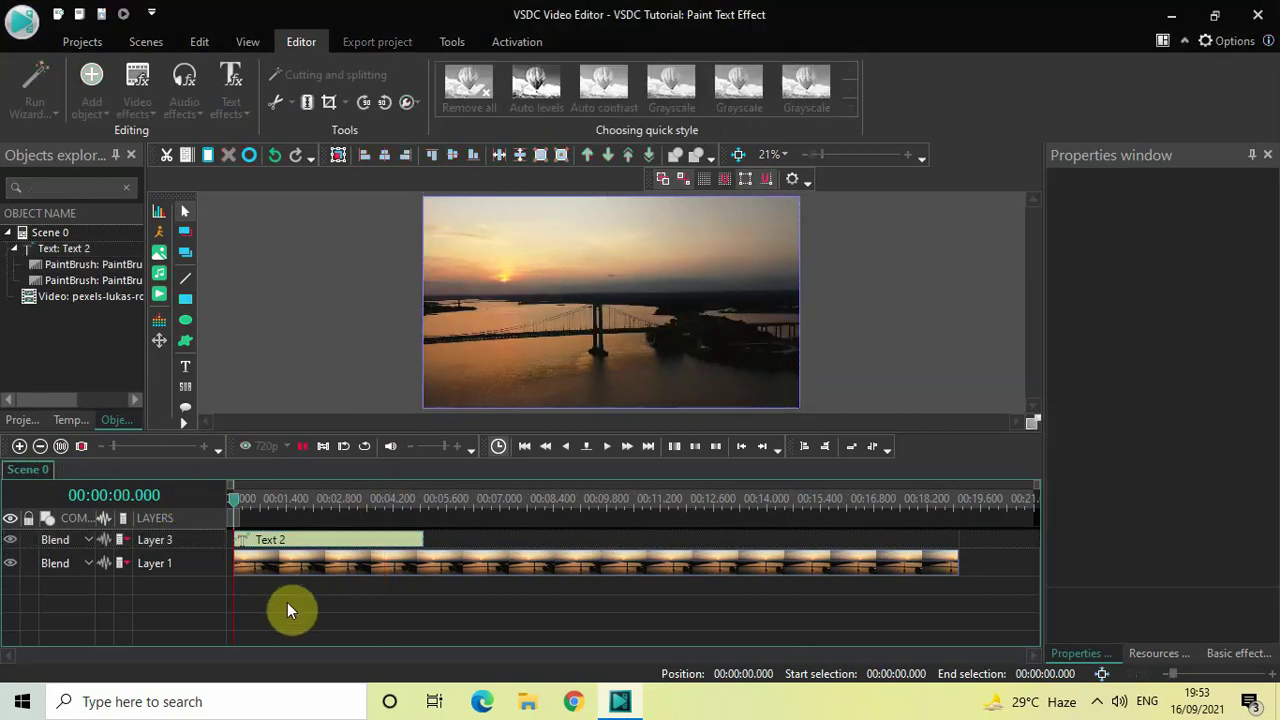
key("space")
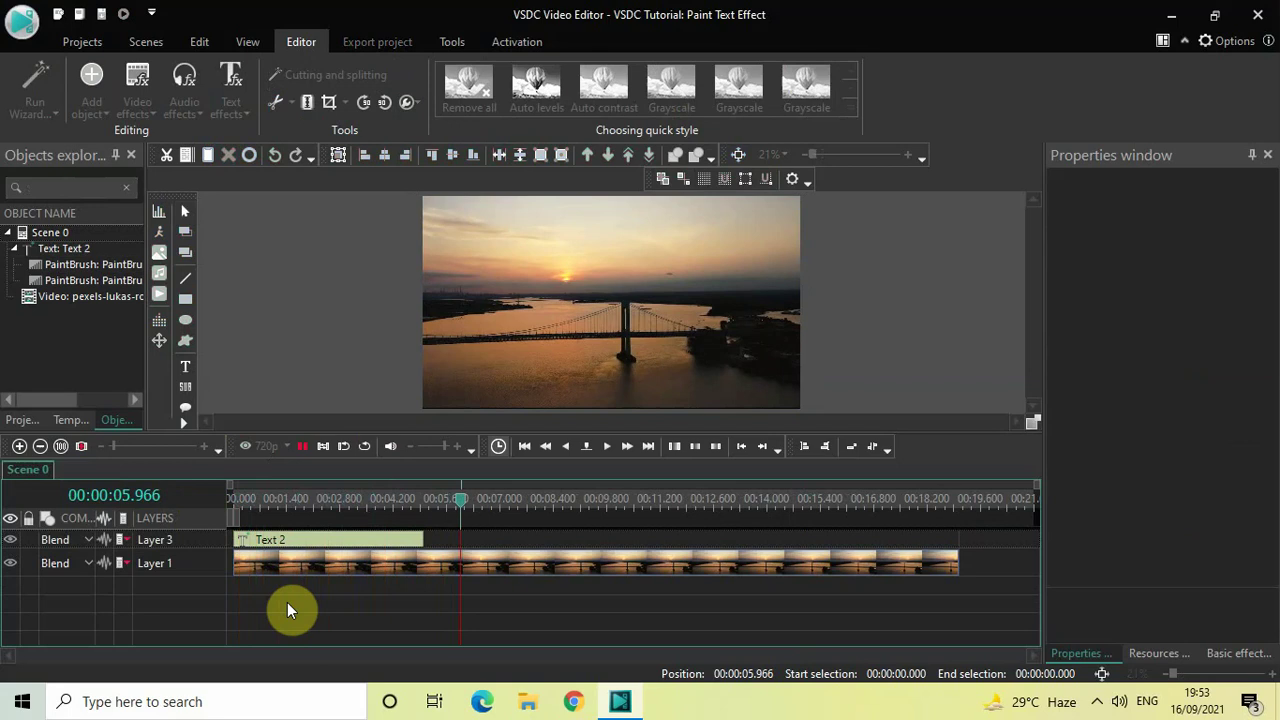
double_click(313, 543)
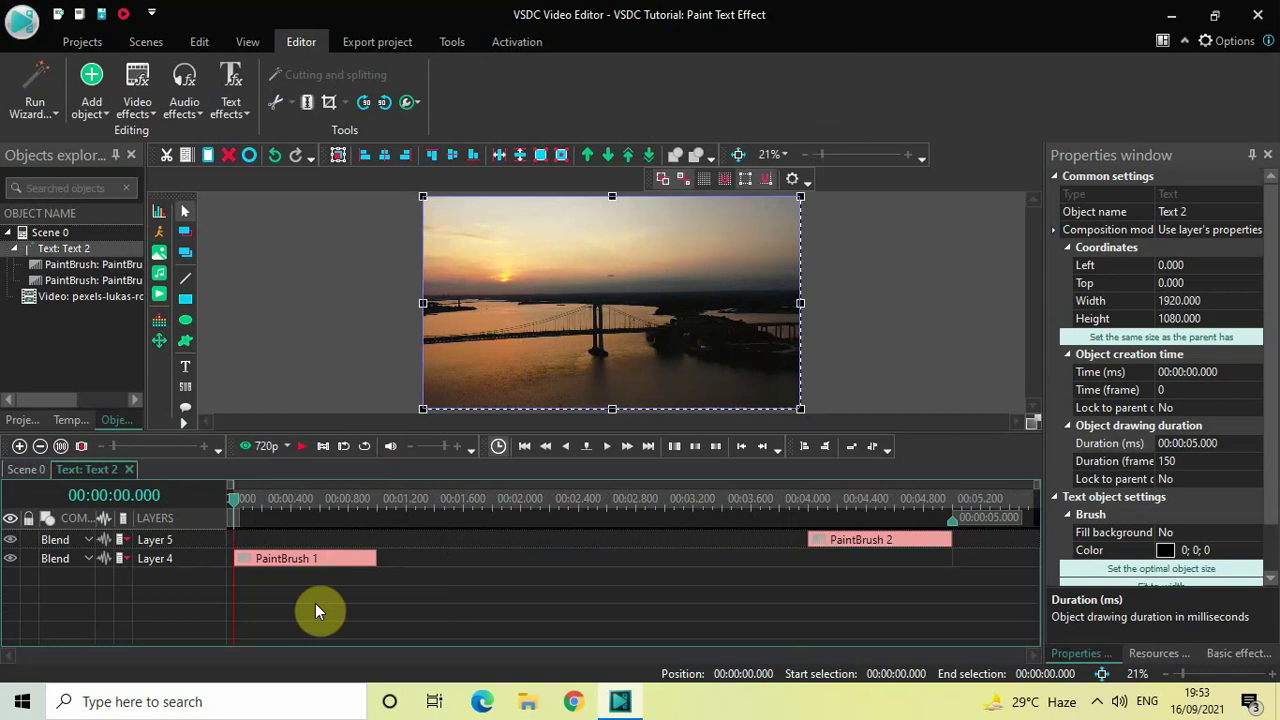
Set brush movement to Area-based on both PaintBrush 1 and PaintBrush 2, then preview.
left_click(303, 566)
double_click(303, 566)
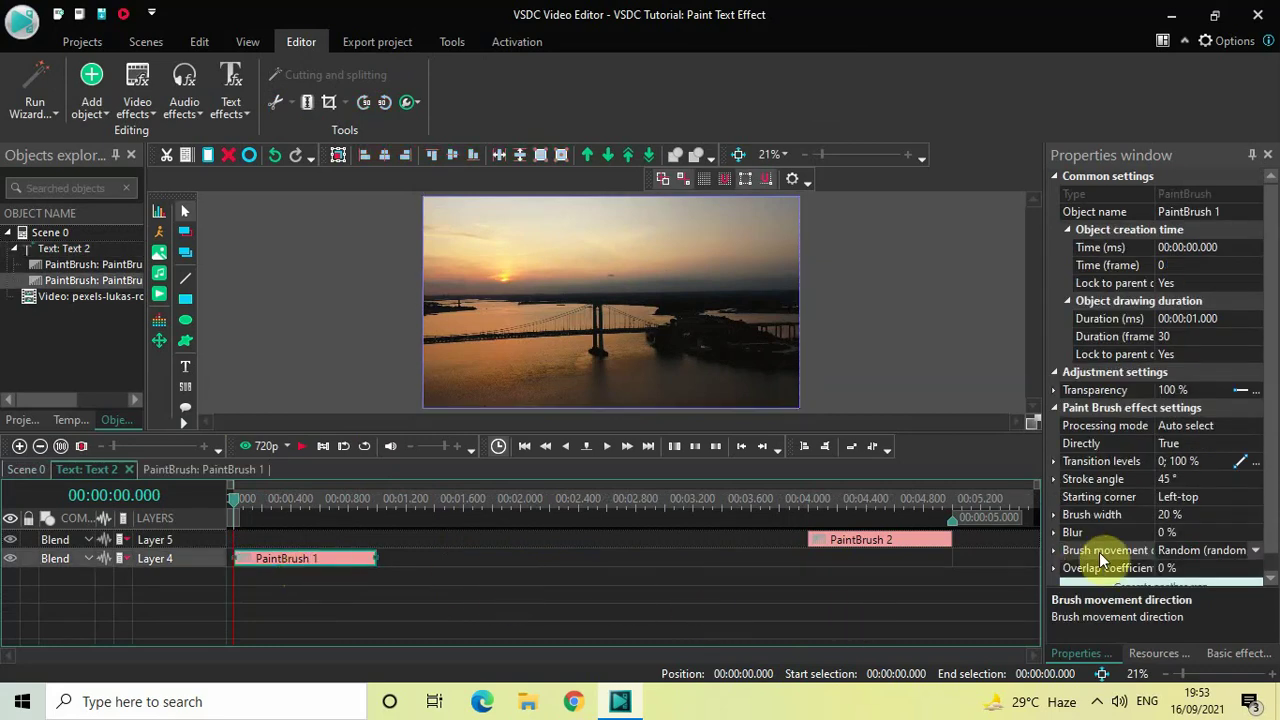
left_click(1256, 551)
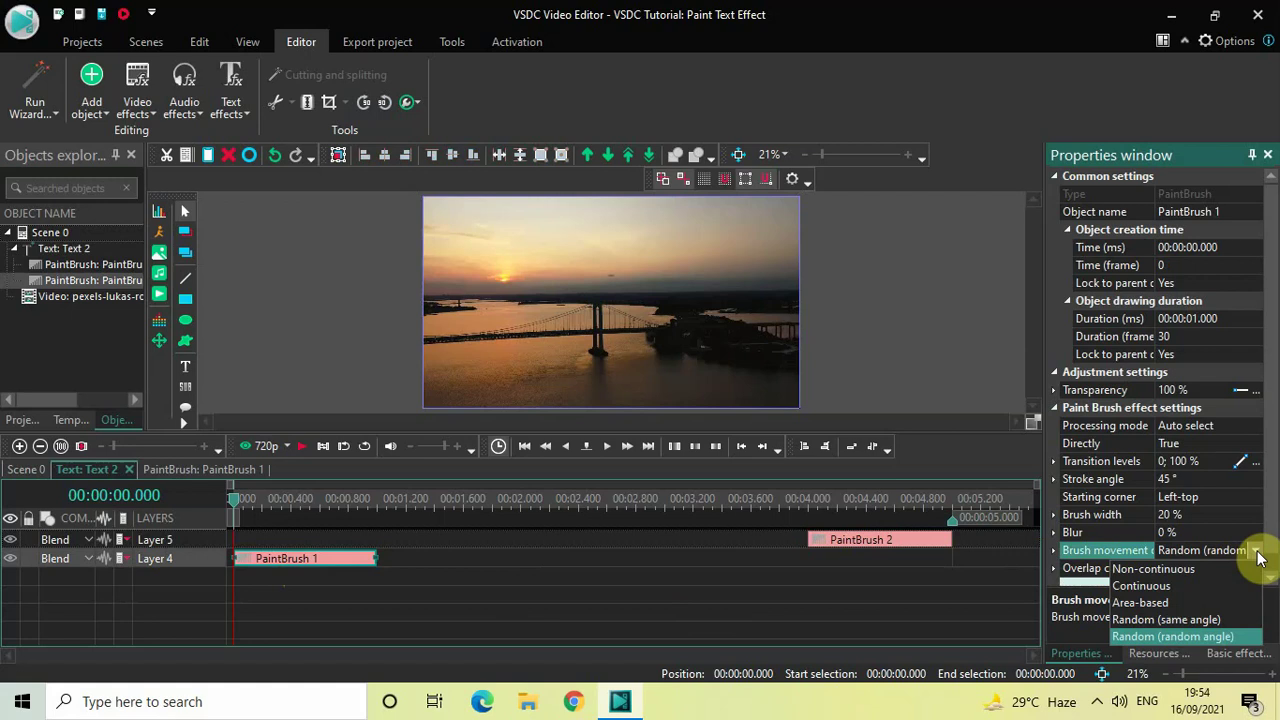
left_click(1145, 603)
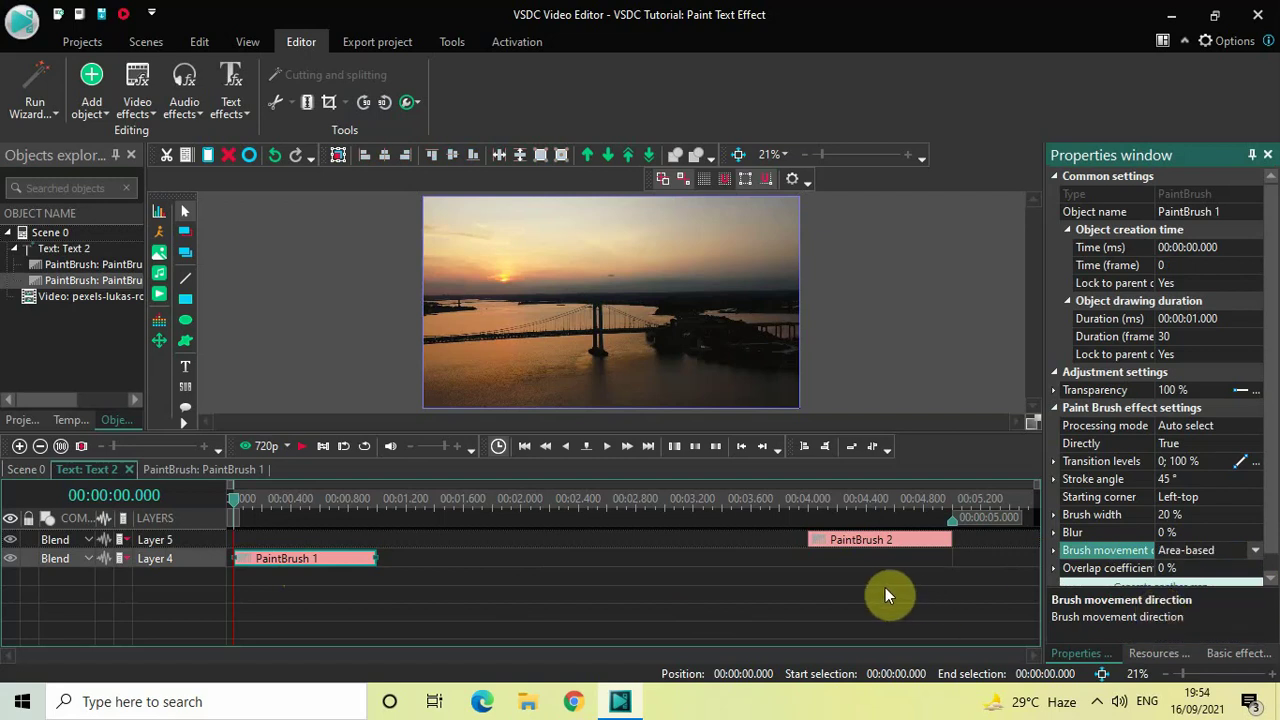
left_click(890, 549)
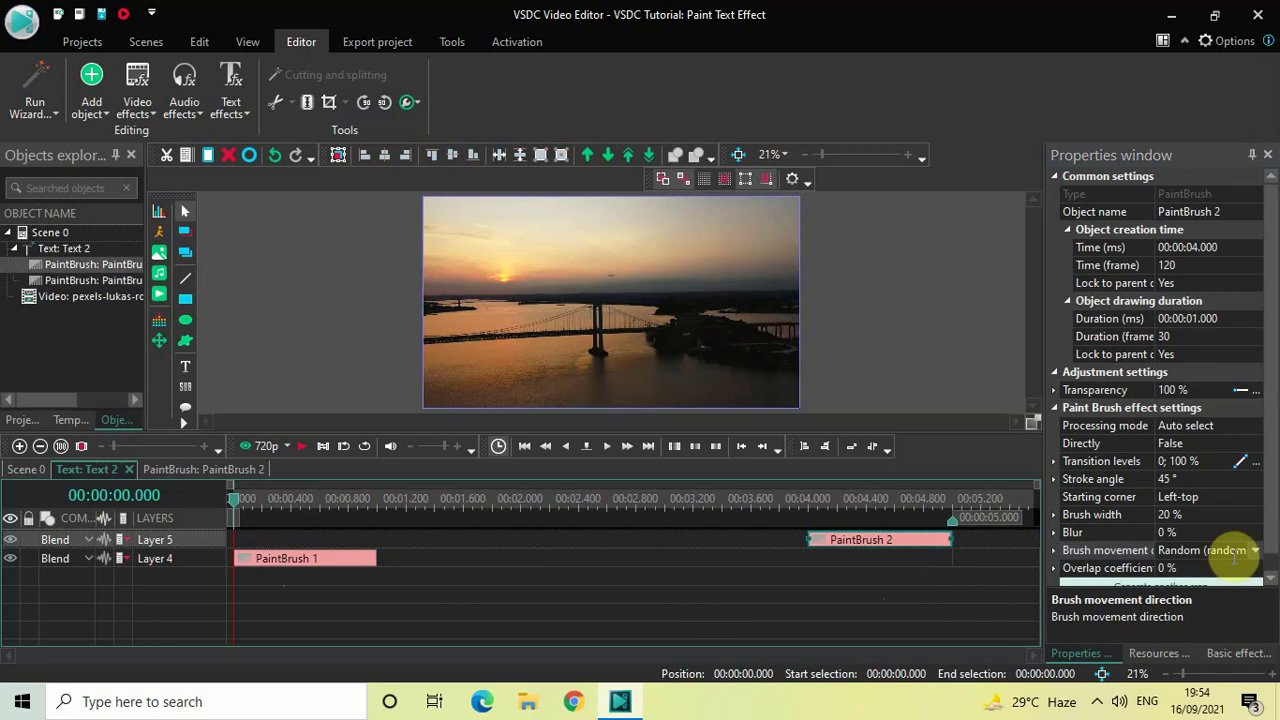
left_click(1257, 552)
left_click(1257, 552)
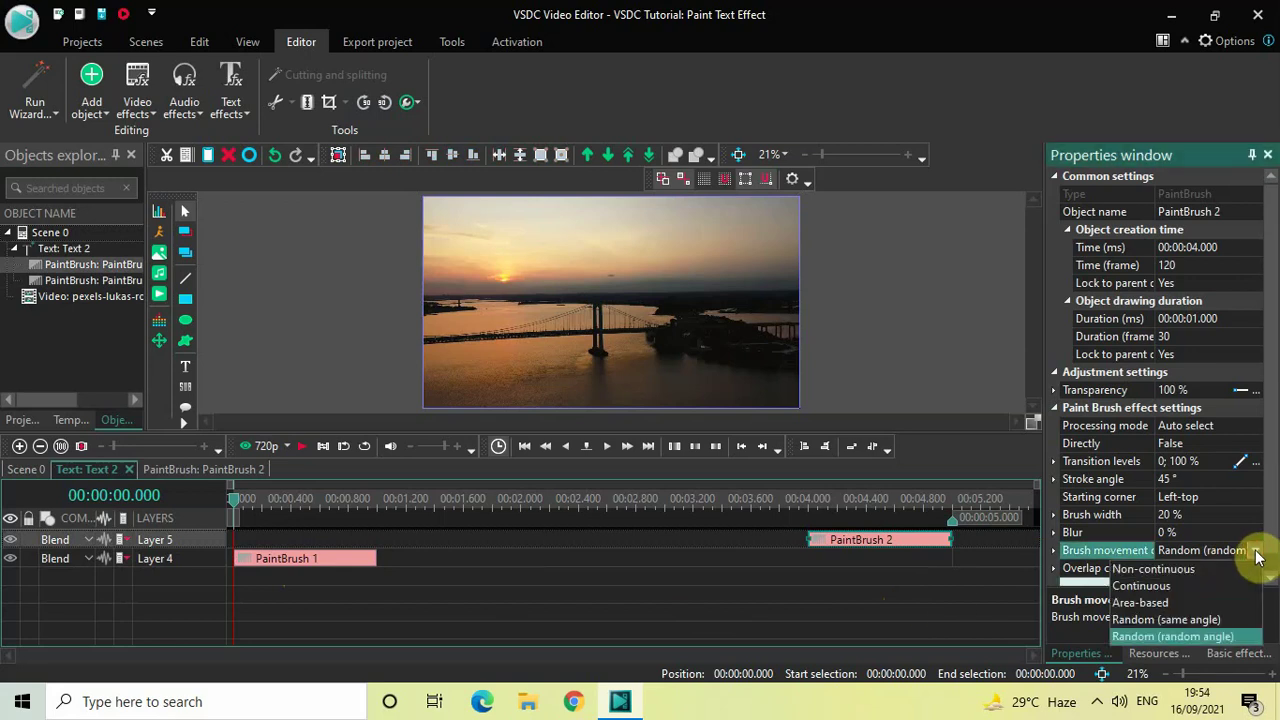
left_click(1168, 602)
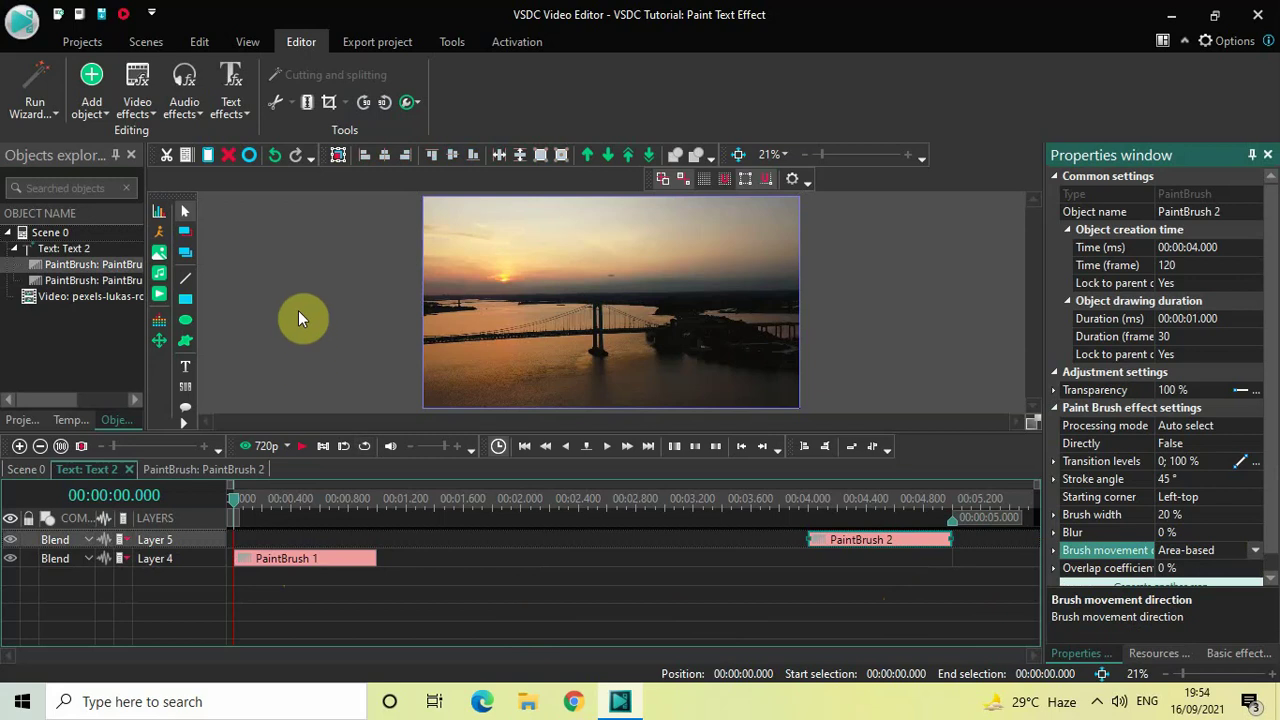
key("space")
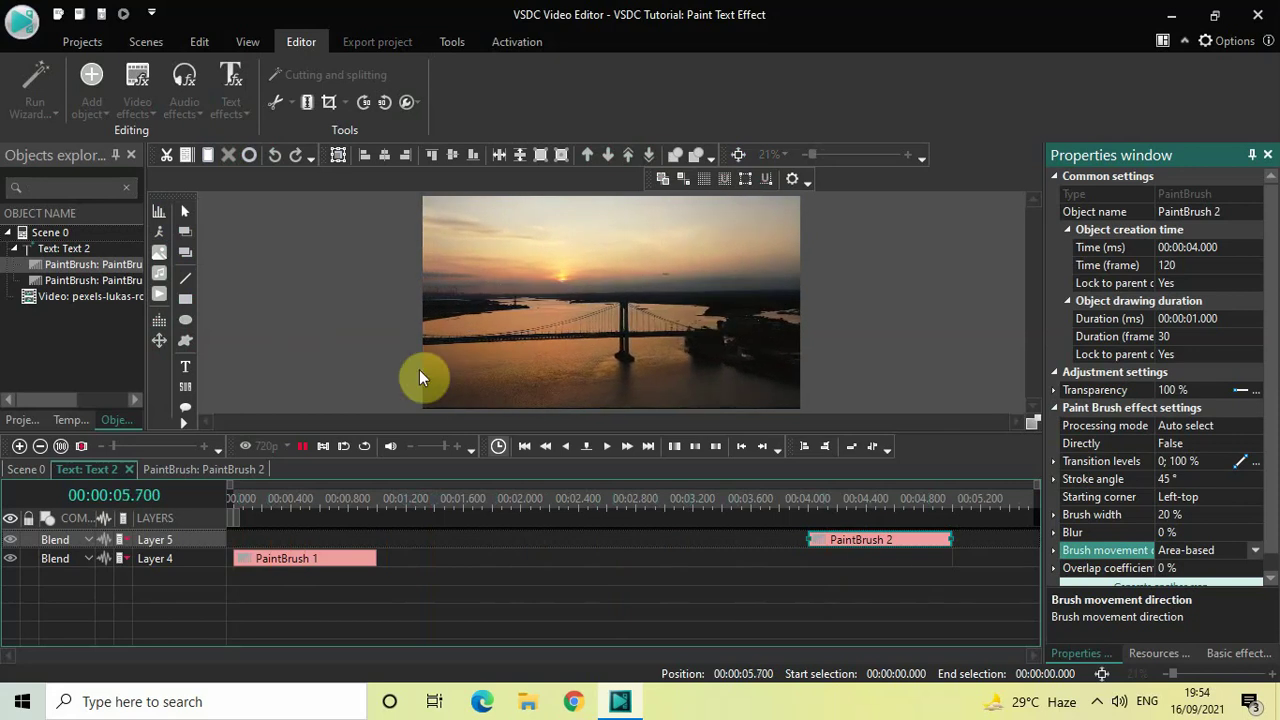
Switch PaintBrush 2 and PaintBrush 1 to Random (same angle) brush movement and rewind the playhead.
left_click(1255, 553)
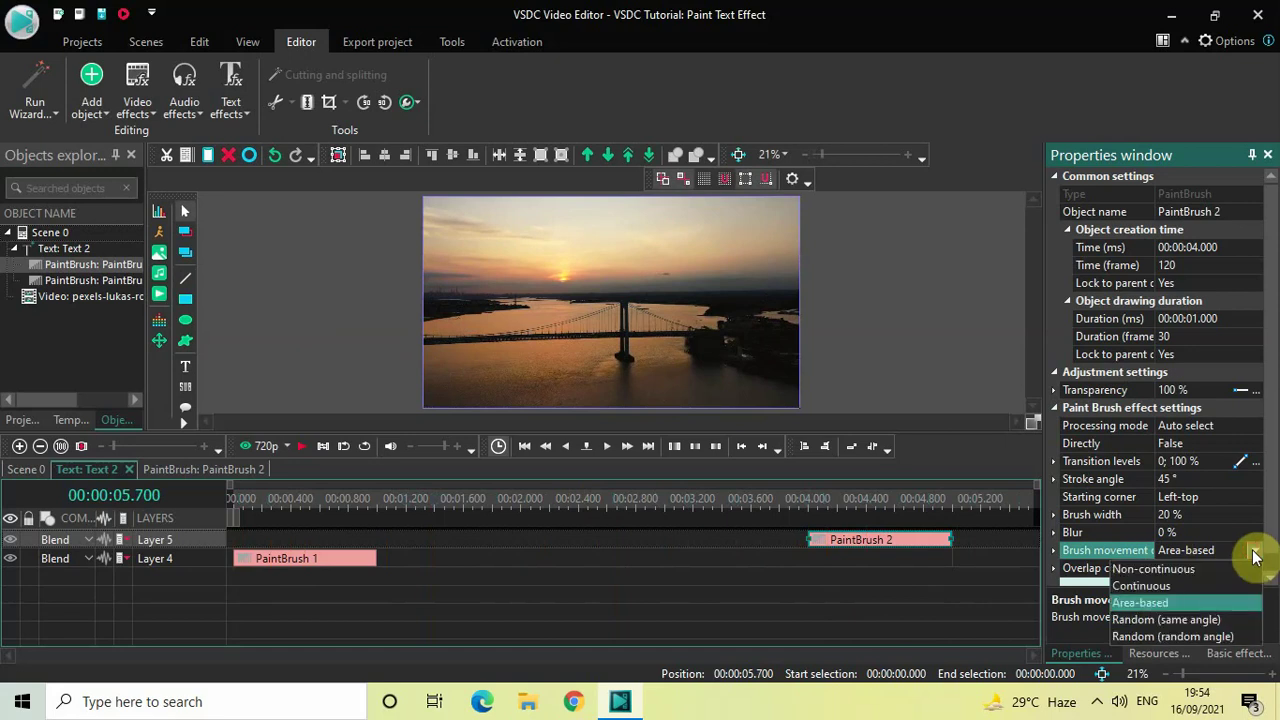
left_click(1175, 621)
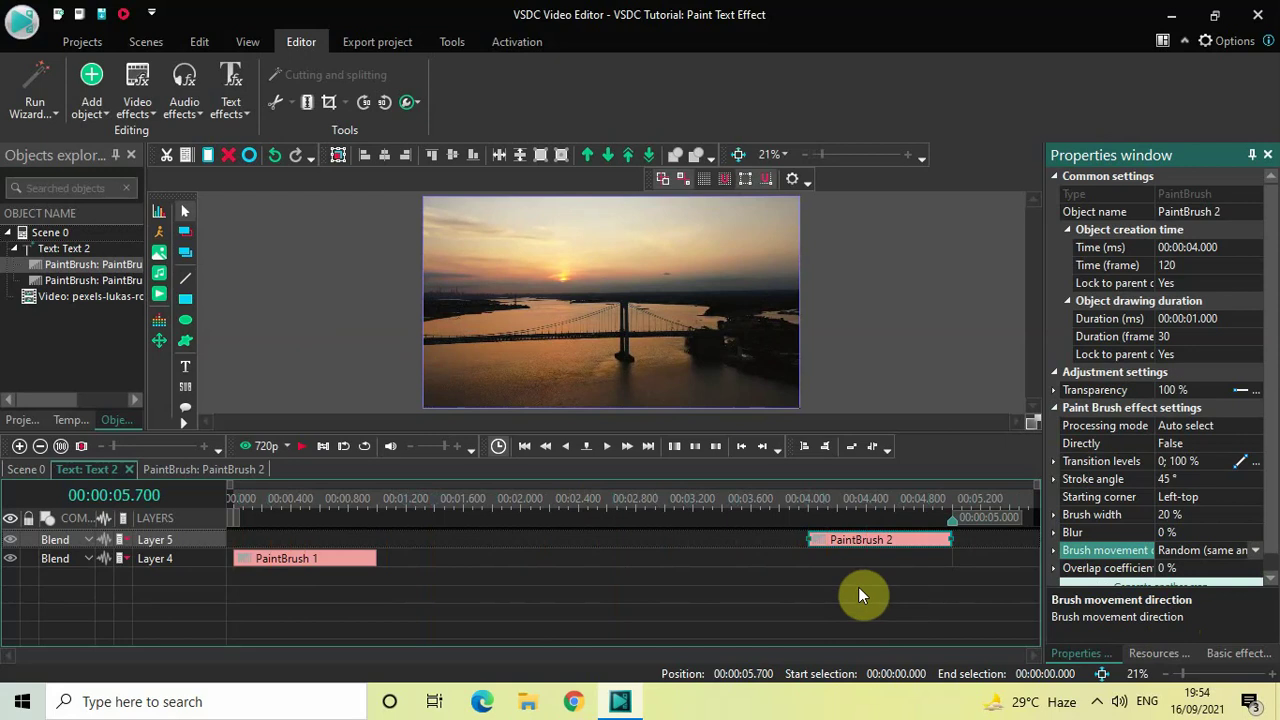
left_click(317, 560)
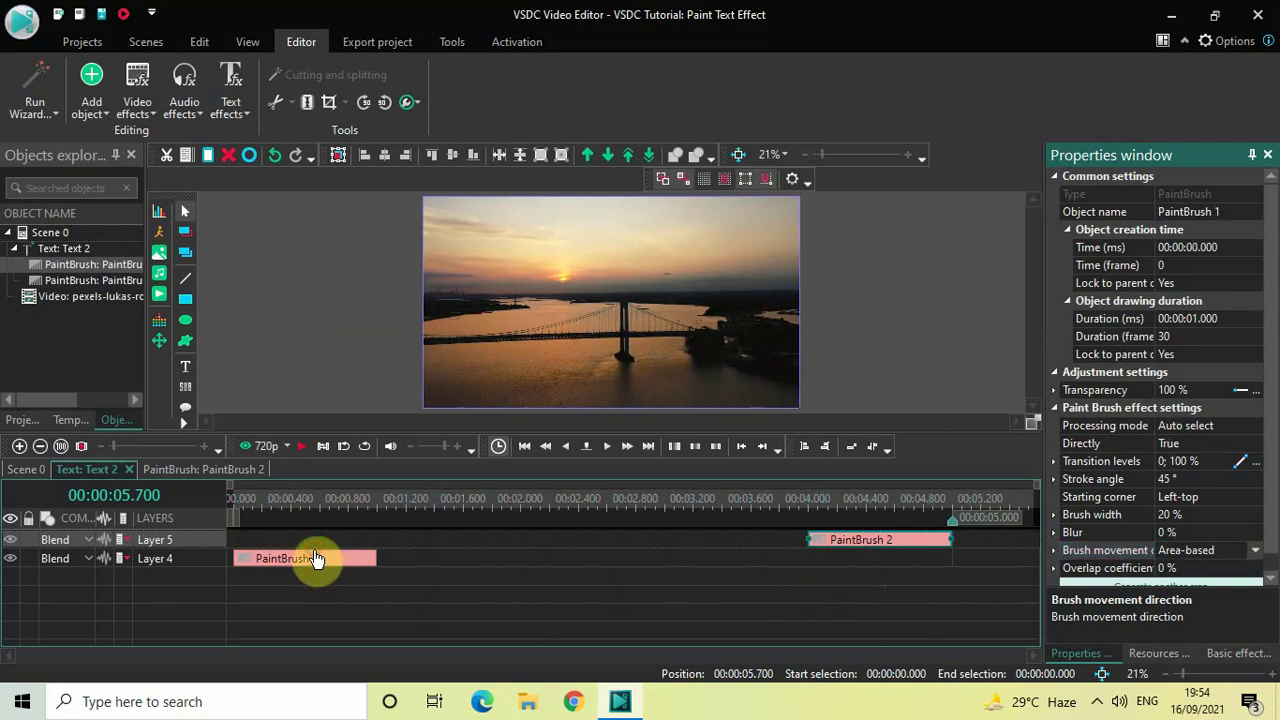
left_click(1256, 553)
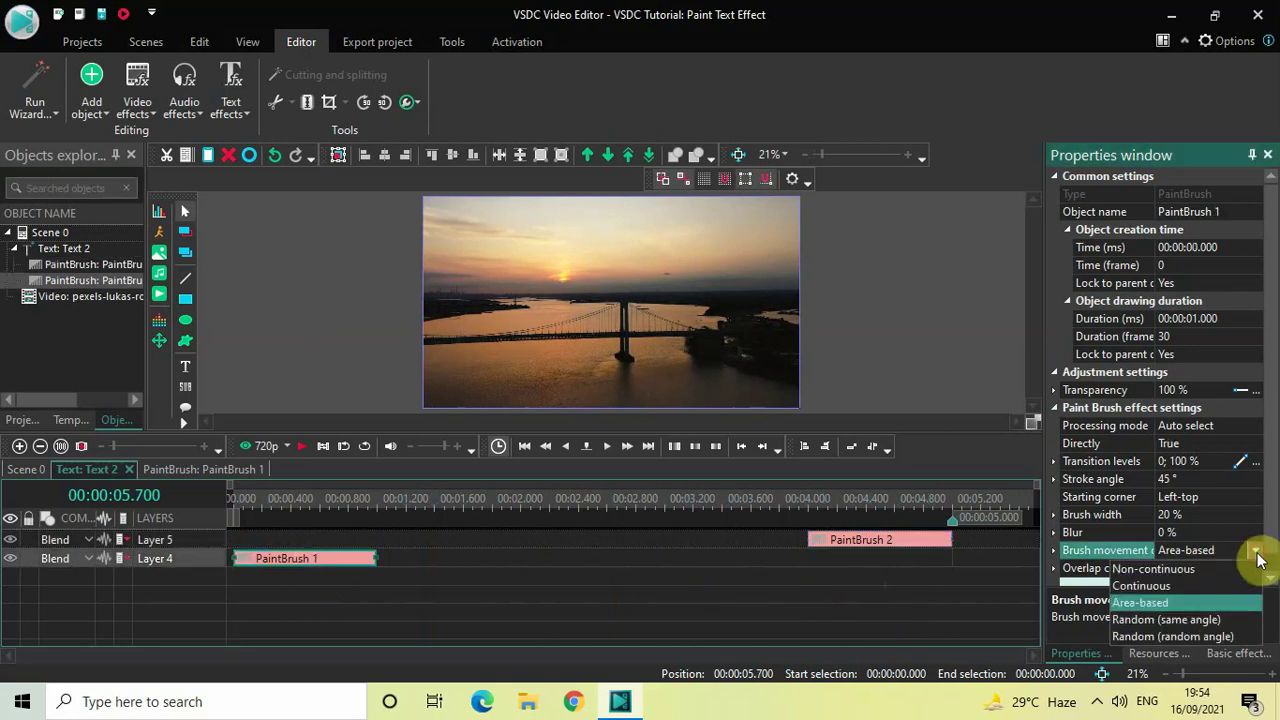
left_click(1161, 619)
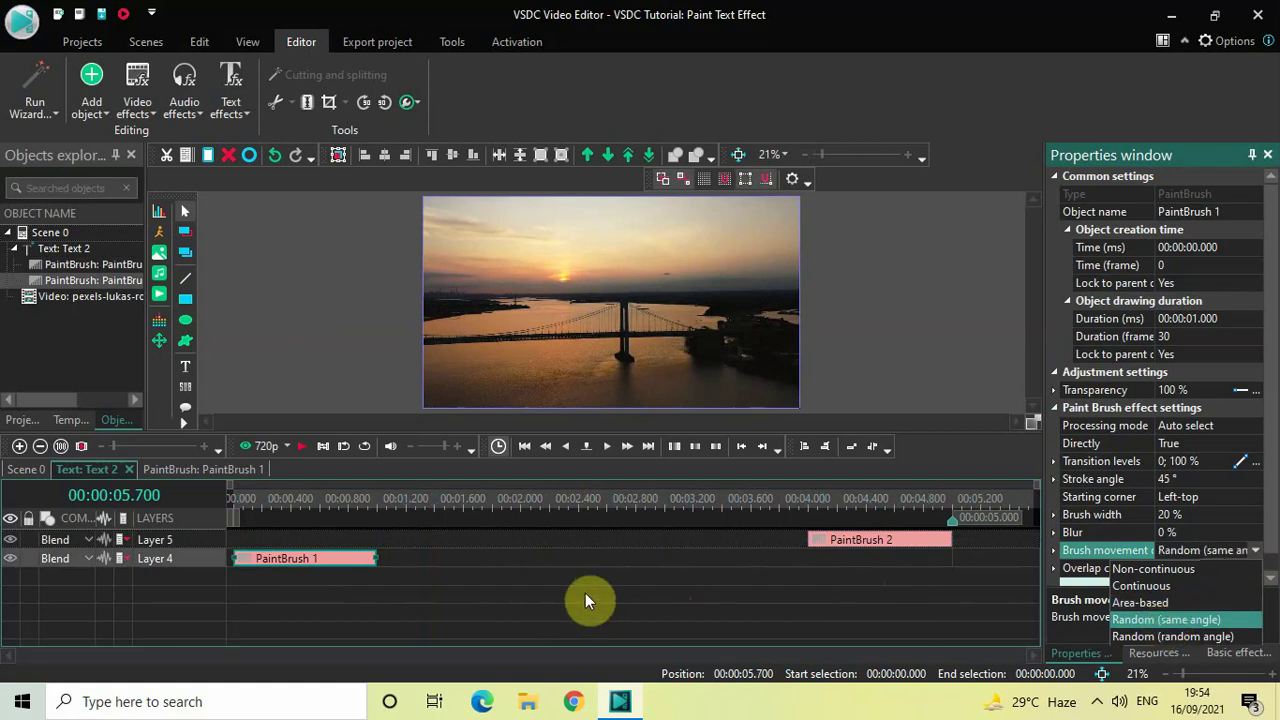
left_click(400, 542)
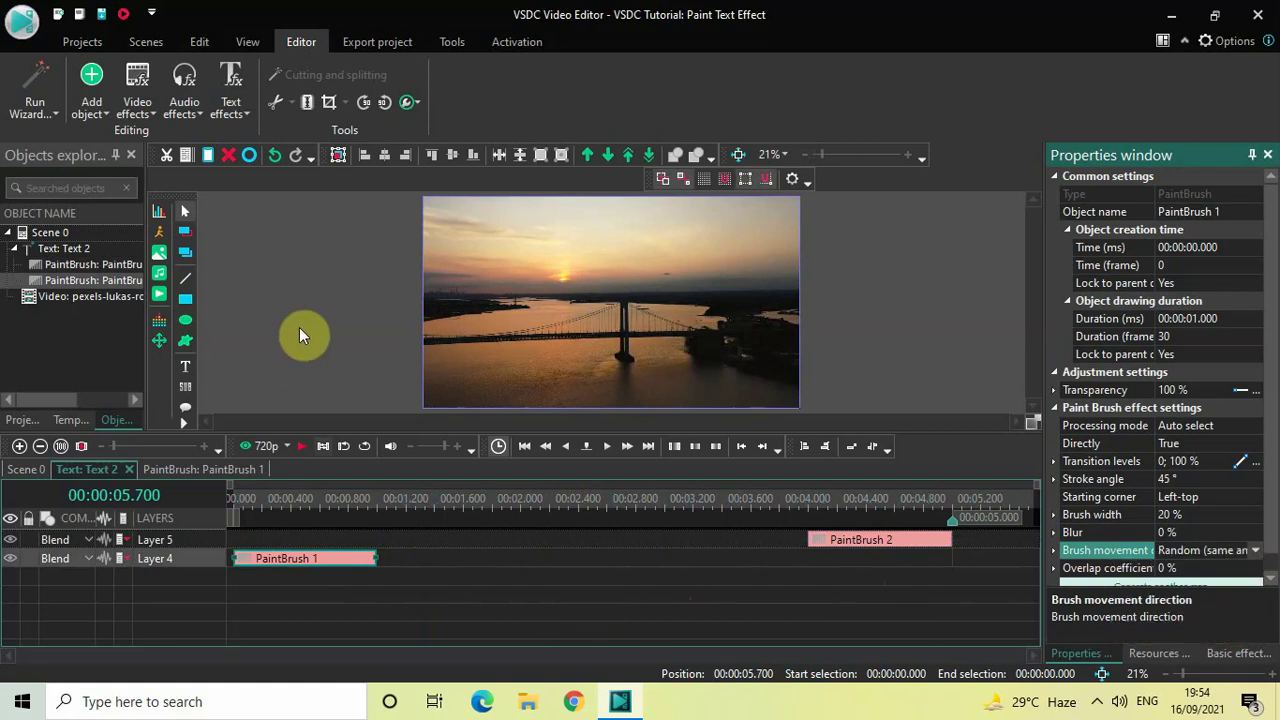
left_click(231, 495)
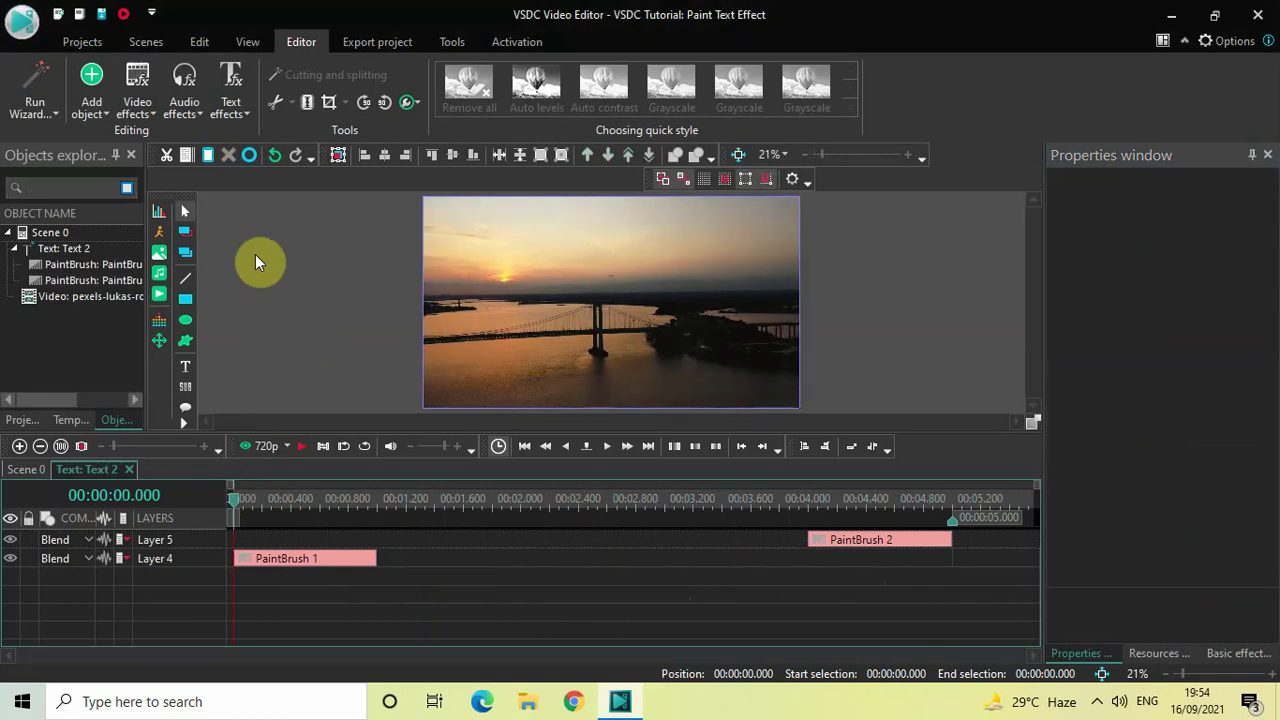
Preview the Paint Brush transitions, then replay the NEW YORK title from the start on Scene 0.
key("space")
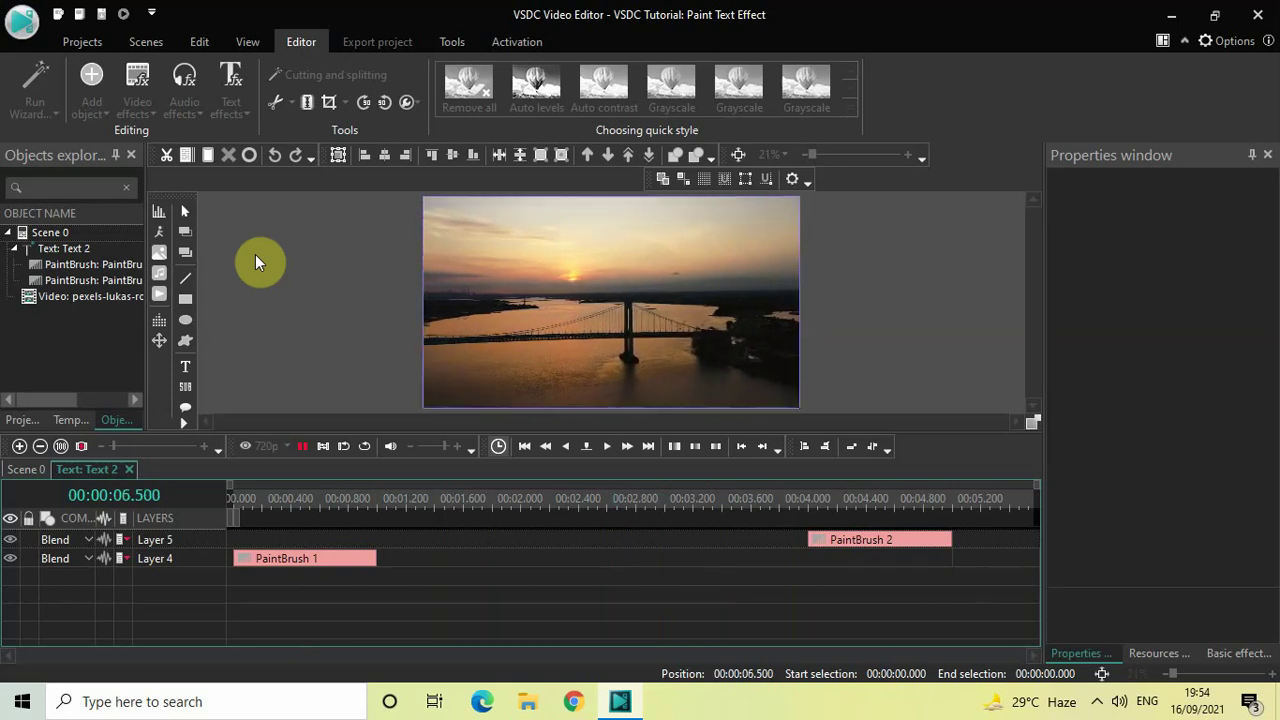
left_click(27, 470)
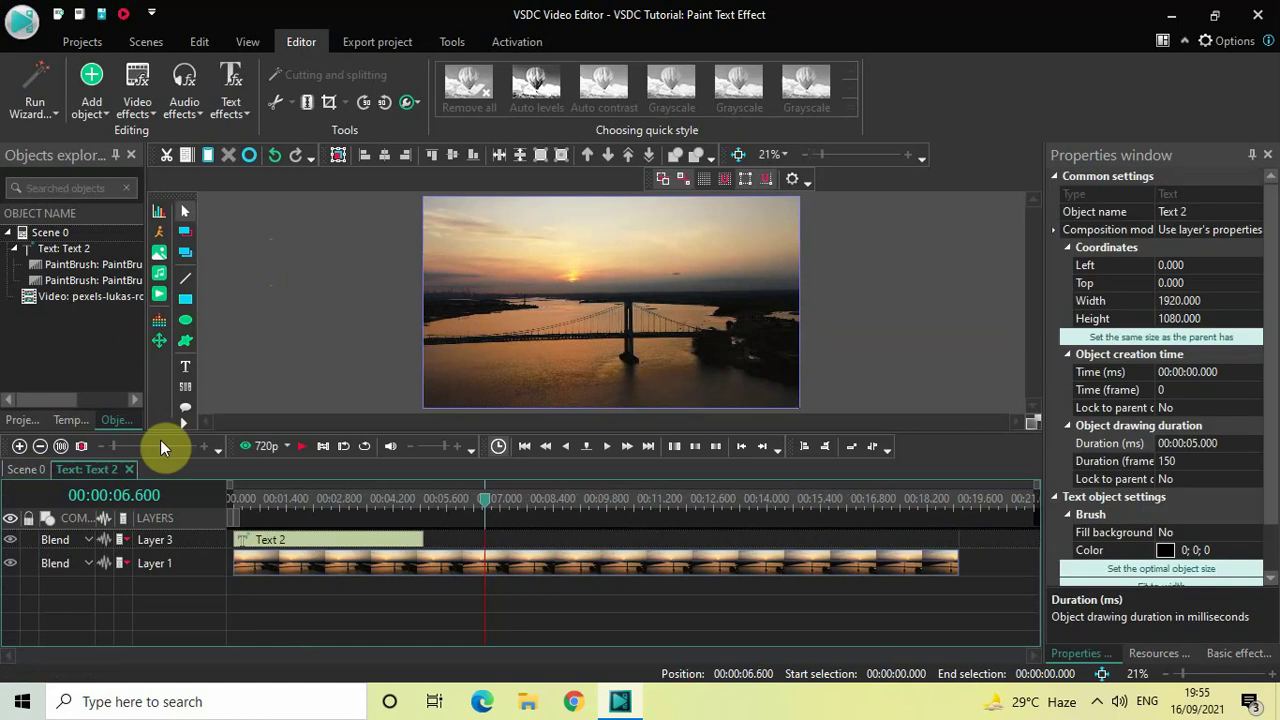
left_click(229, 500)
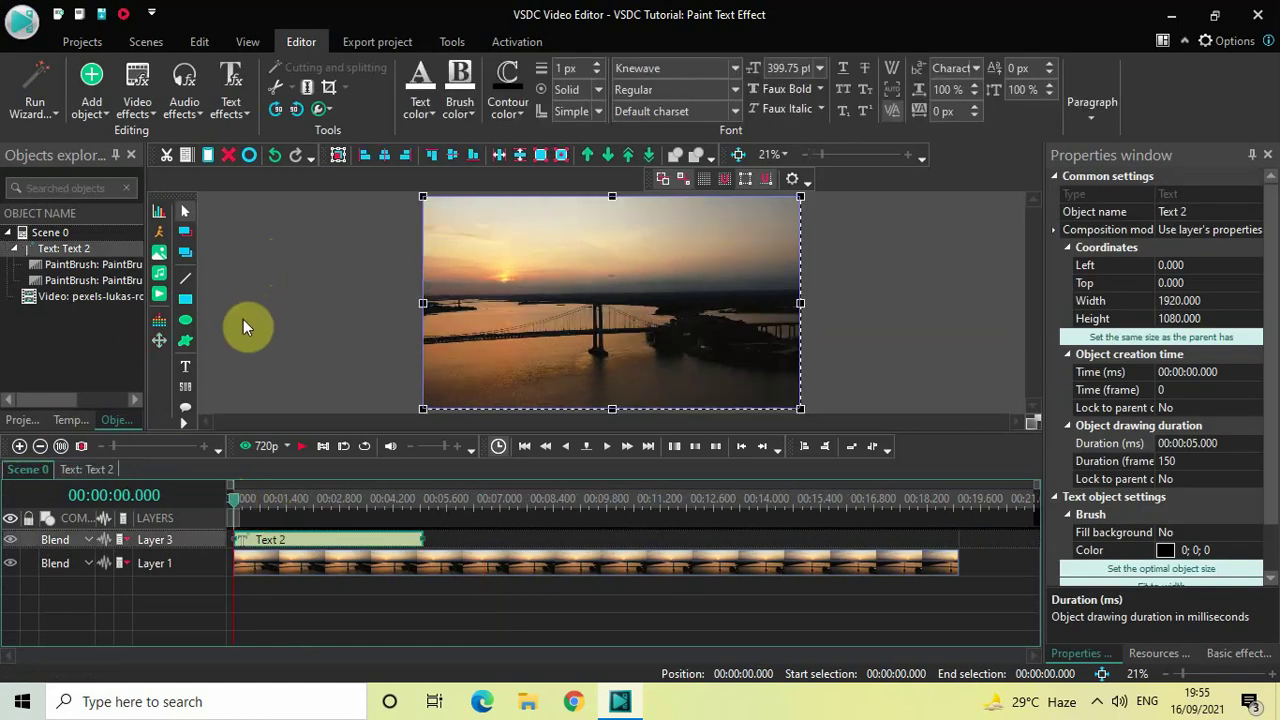
key("space")
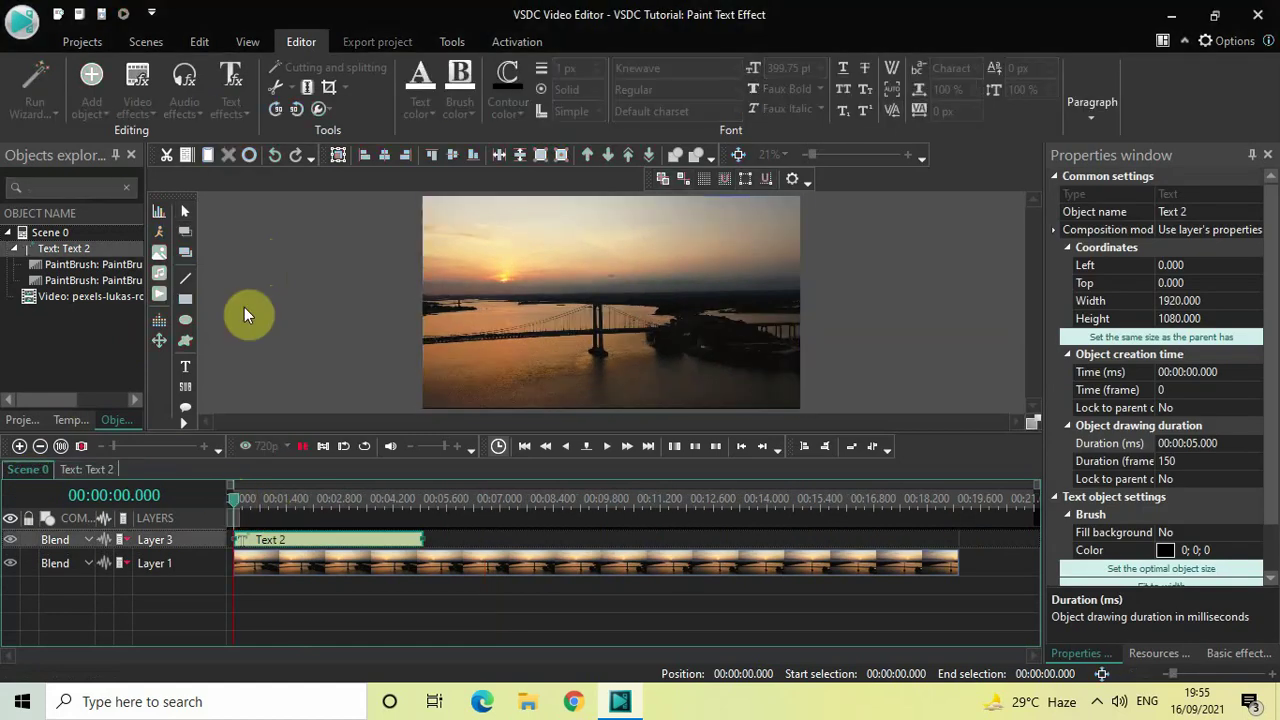